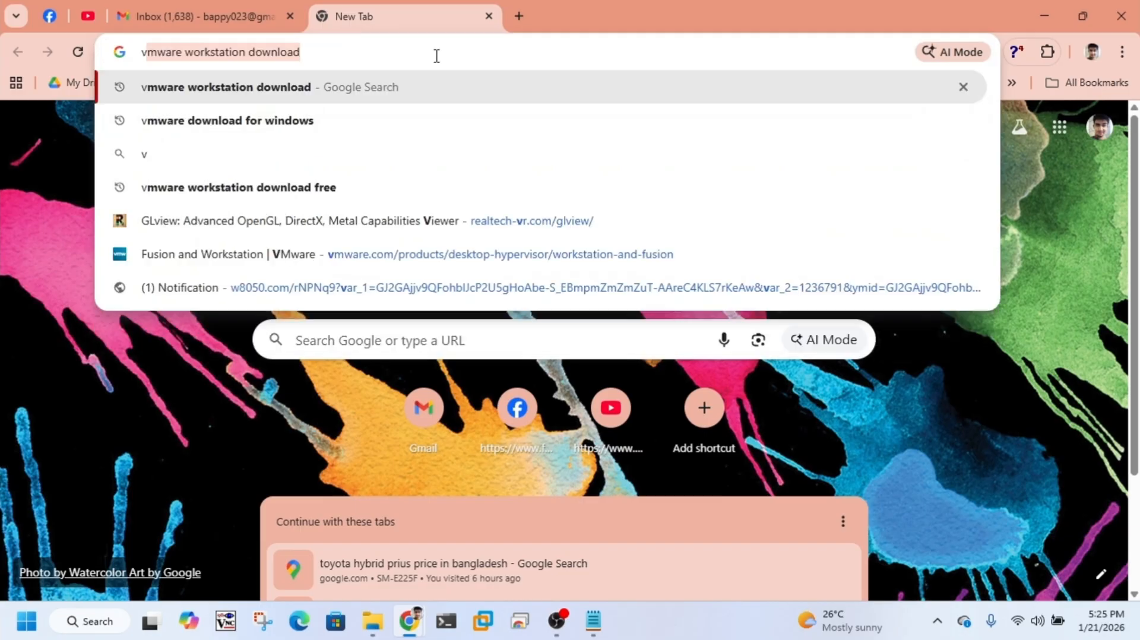
Step: Search Google for "vmware workstation download" and follow the download link on VMware's Fusion and Workstation page
text(e)
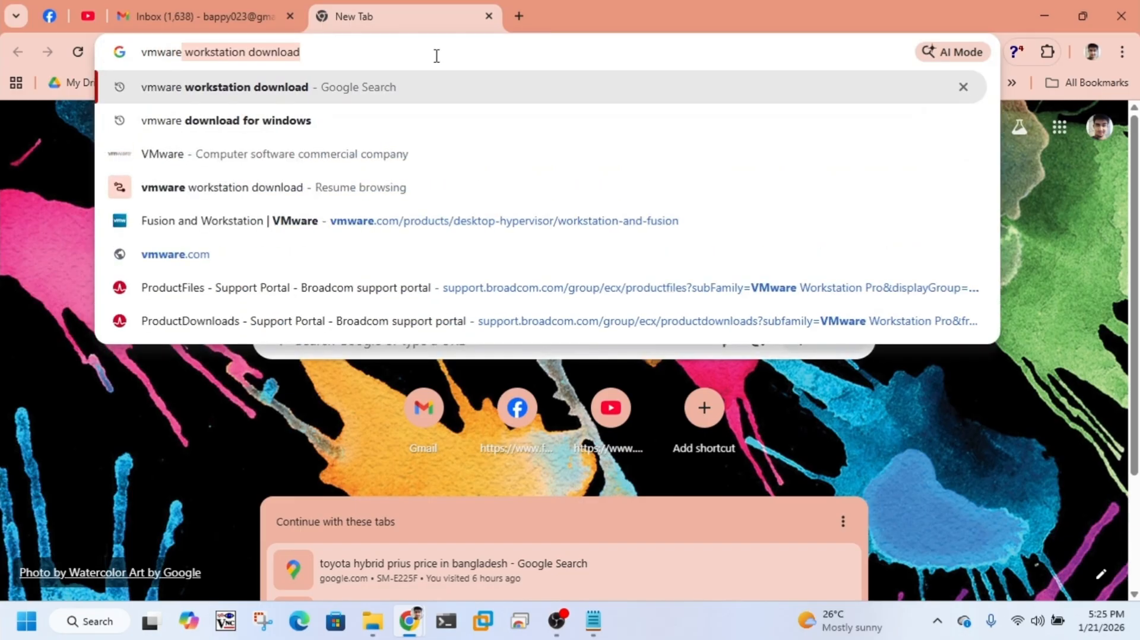
text( works)
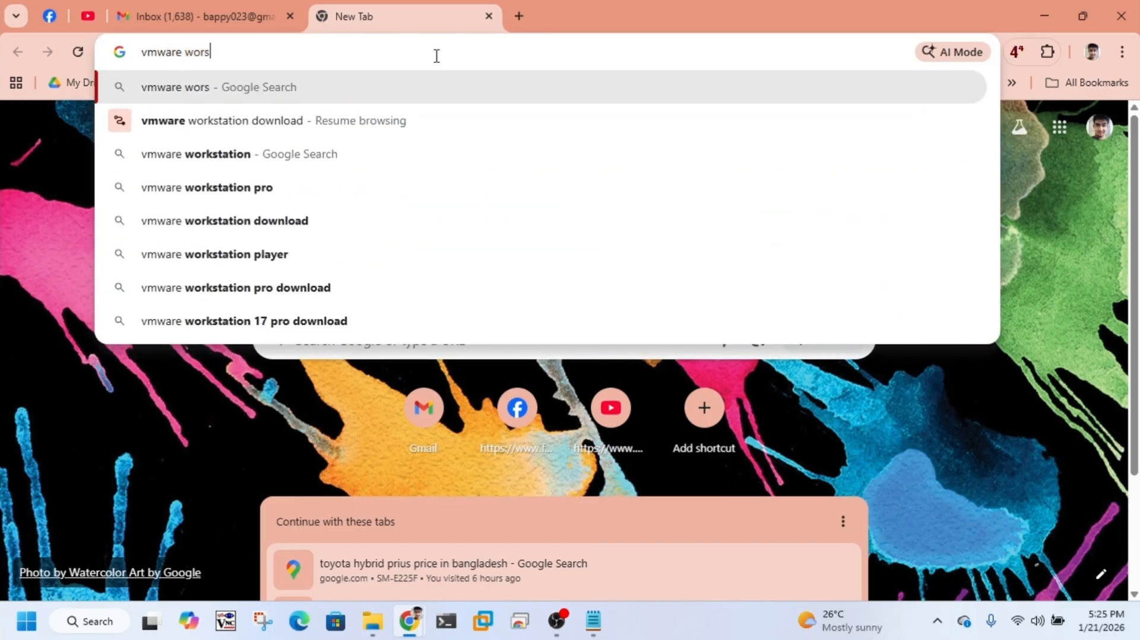
text(tation downlopa)
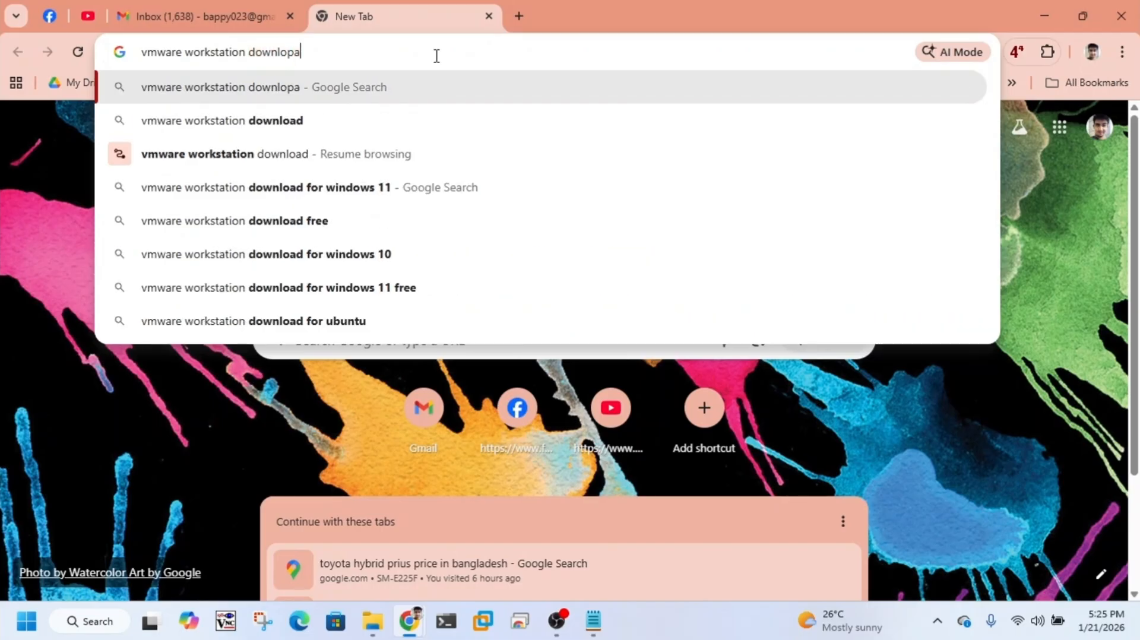
key(BackSpace)
text(ad)
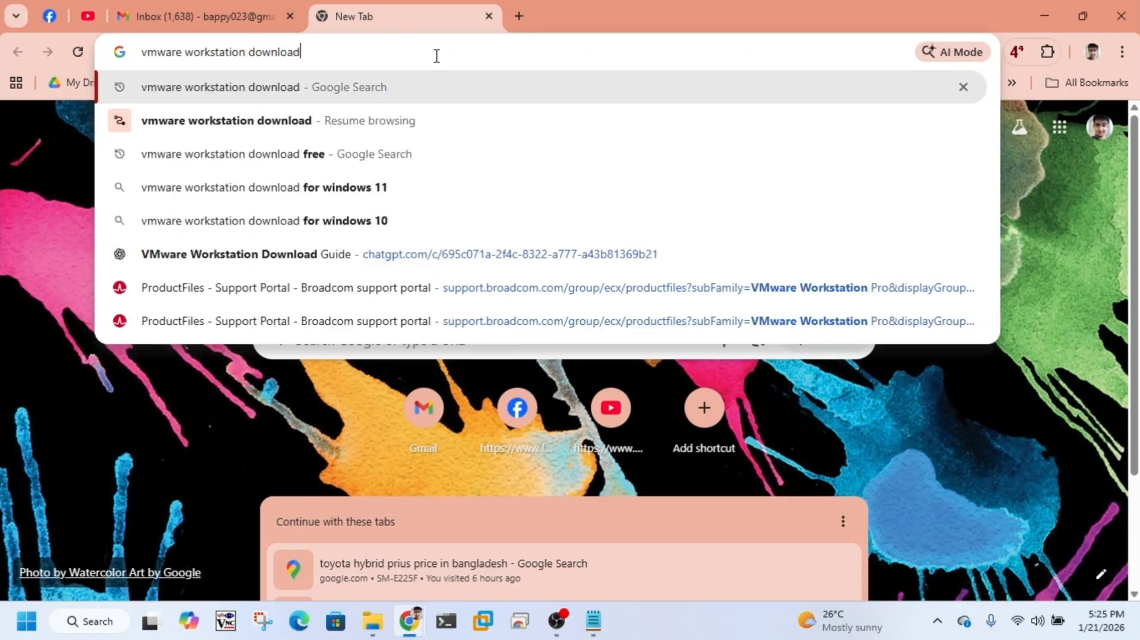
key(Return)
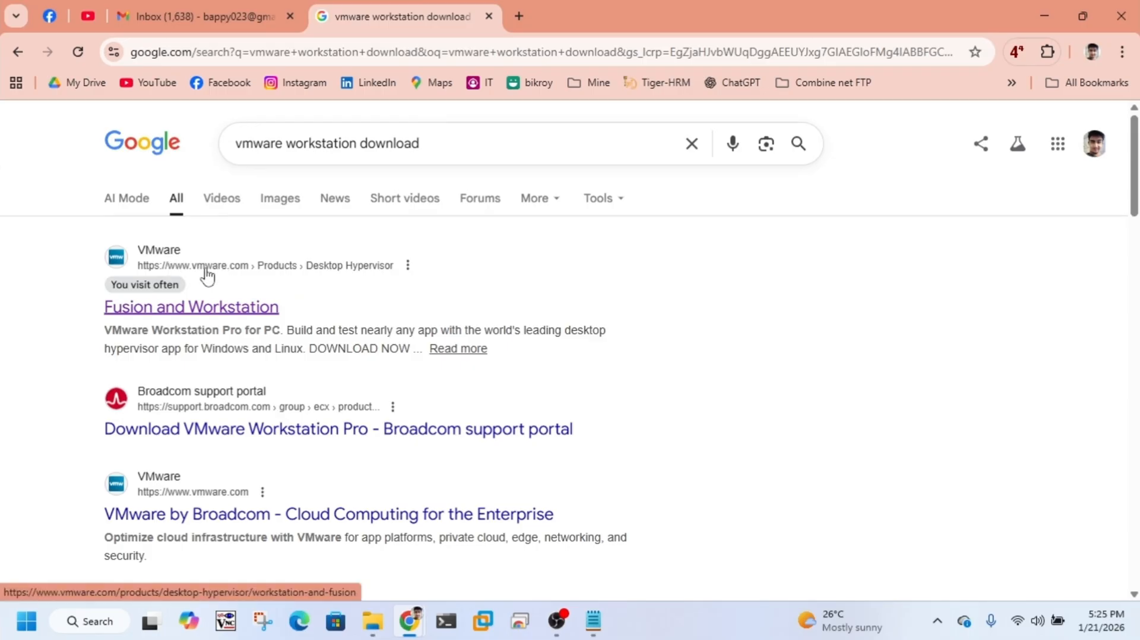
click(233, 307)
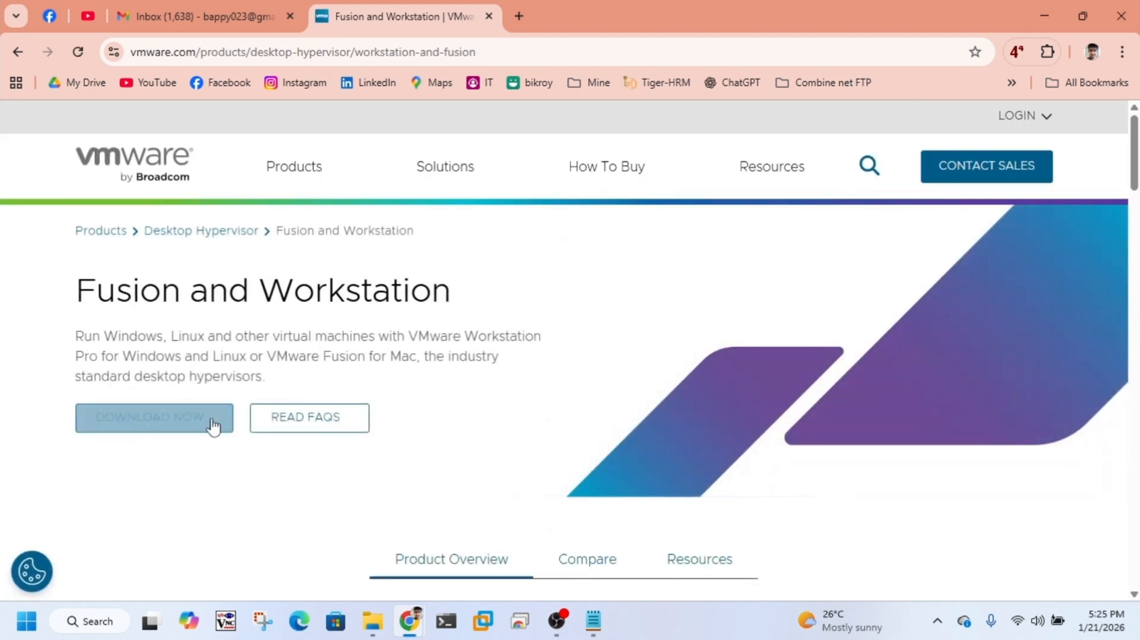
click(201, 422)
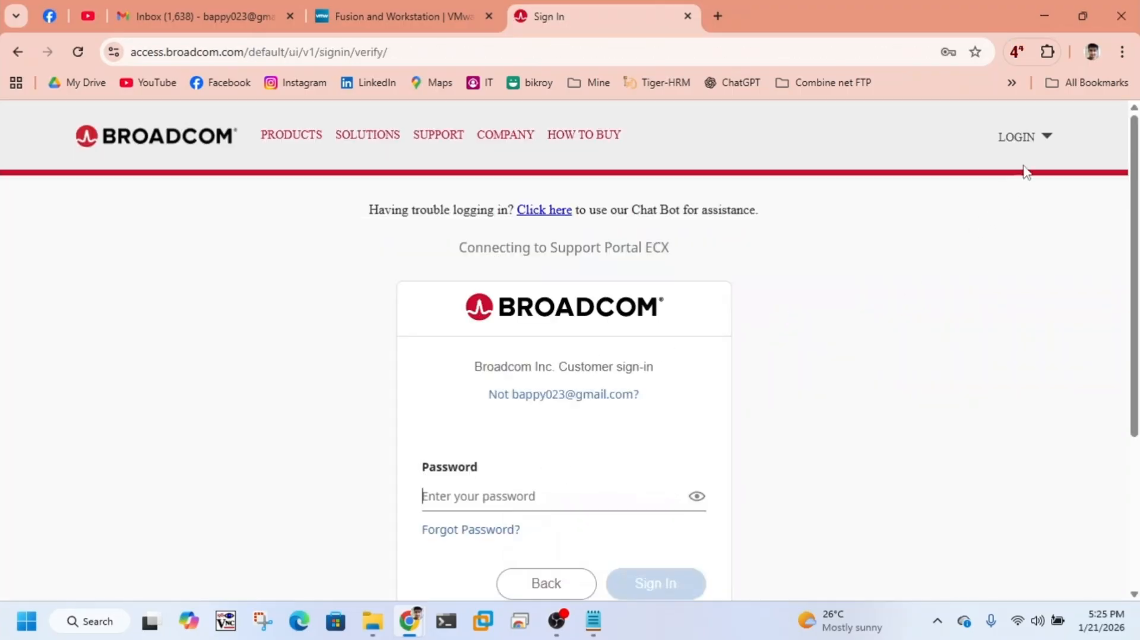
Step: Open the Broadcom account registration form, review its required fields, and close it
click(1050, 141)
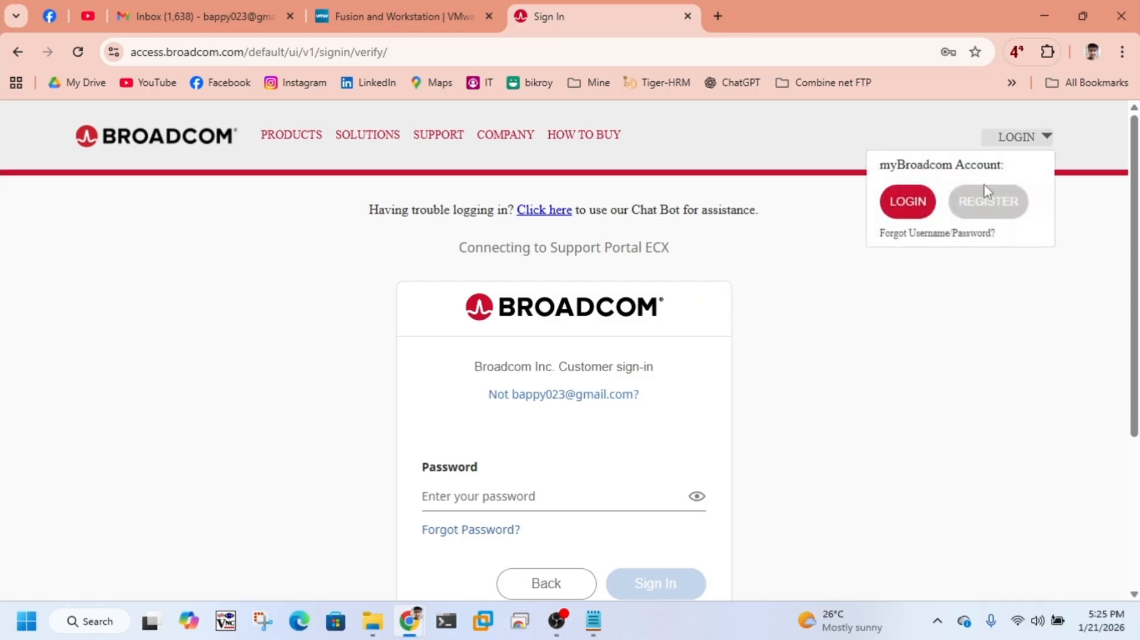
click(996, 211)
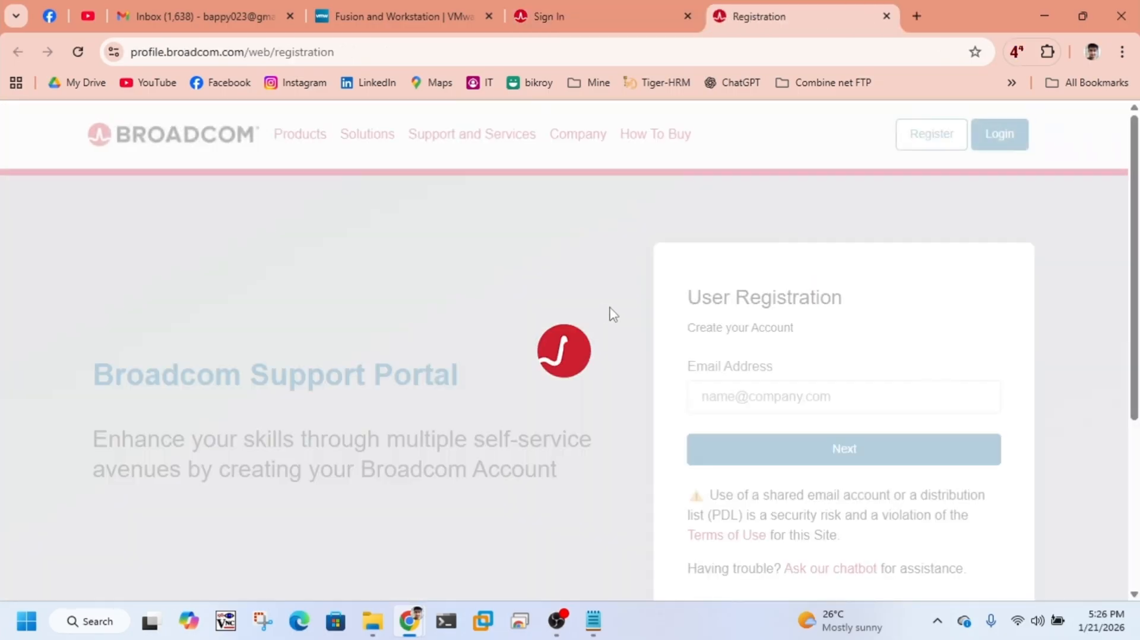
scroll(852, 393, down, 4)
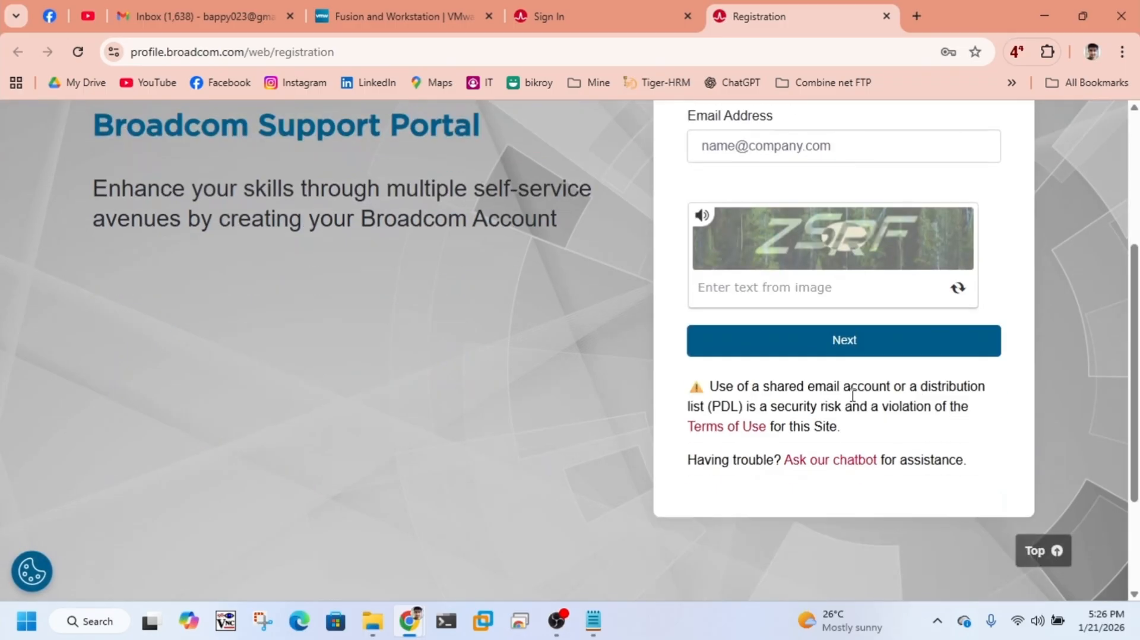
scroll(853, 397, up, 4)
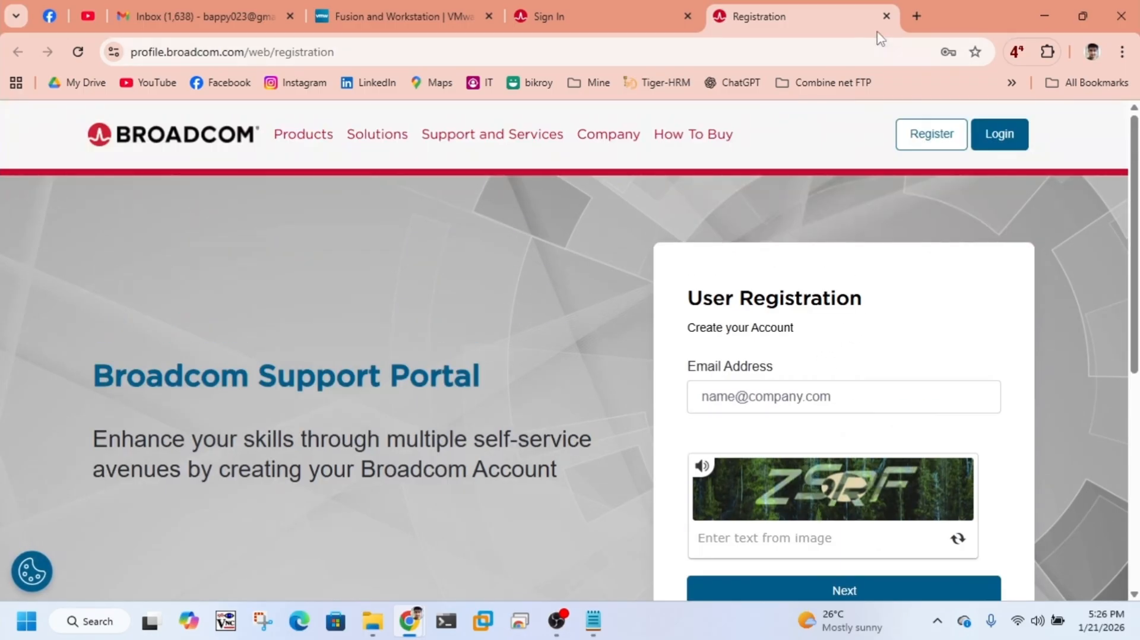
click(886, 16)
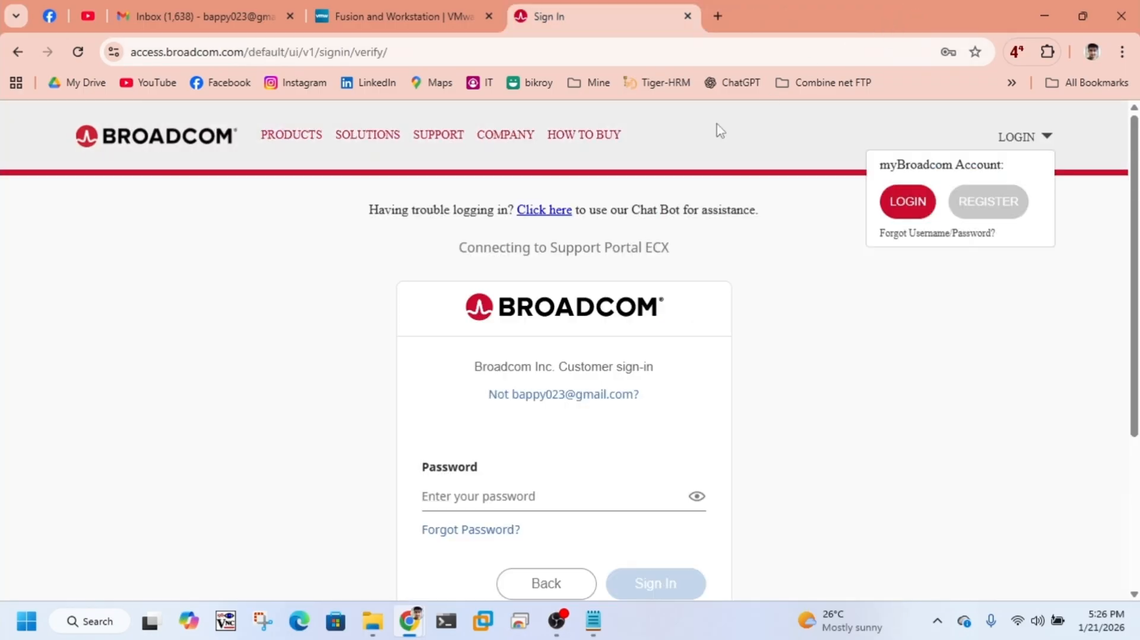
Step: Fill in the saved account password and sign in to the Broadcom support portal
click(567, 489)
click(587, 420)
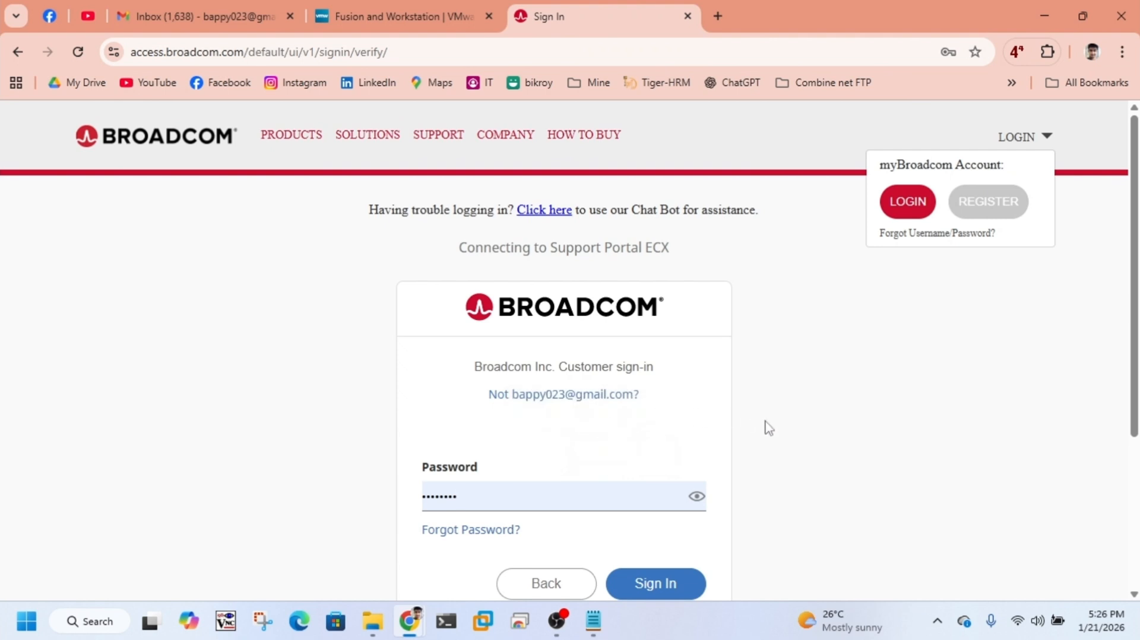
scroll(663, 331, down, 1)
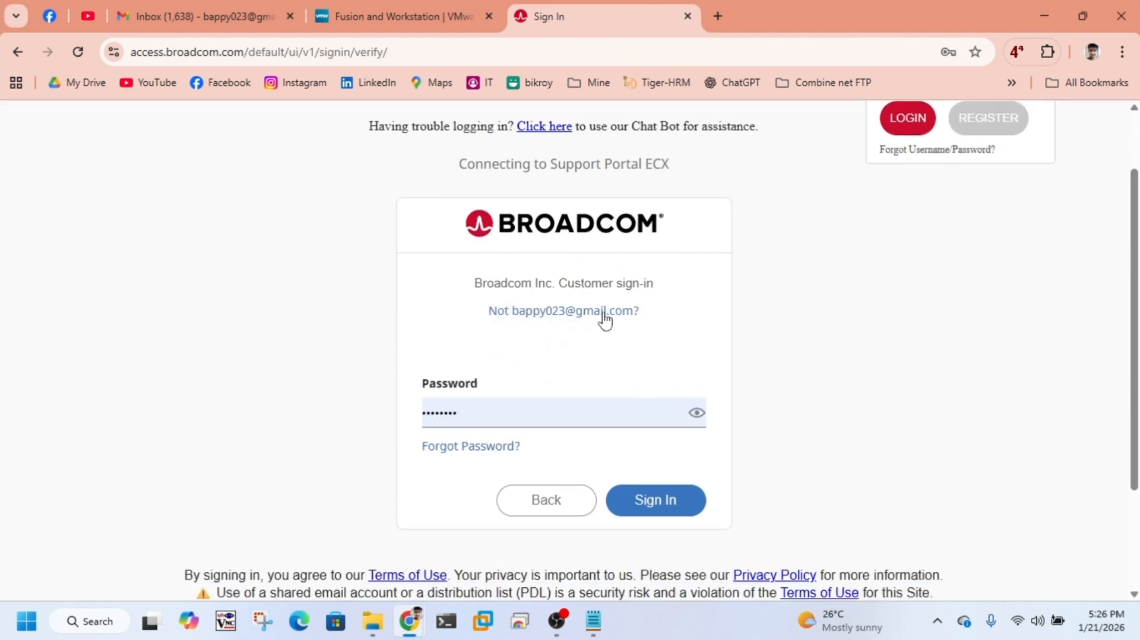
click(670, 512)
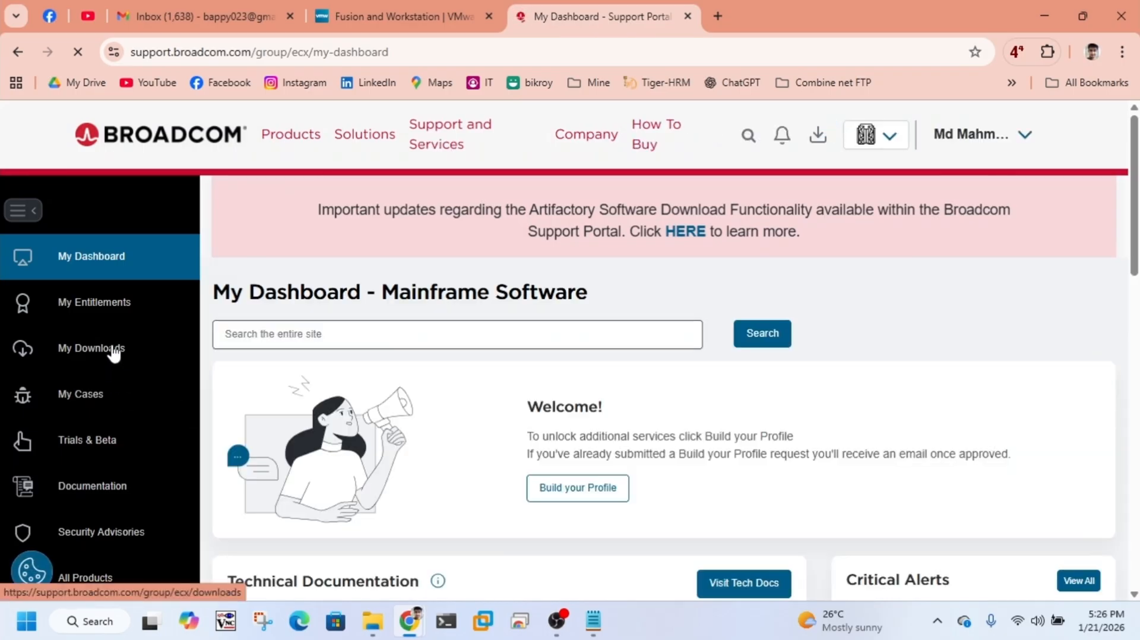
Step: Go to the free software downloads in My Downloads and open VMware Workstation Pro
click(114, 353)
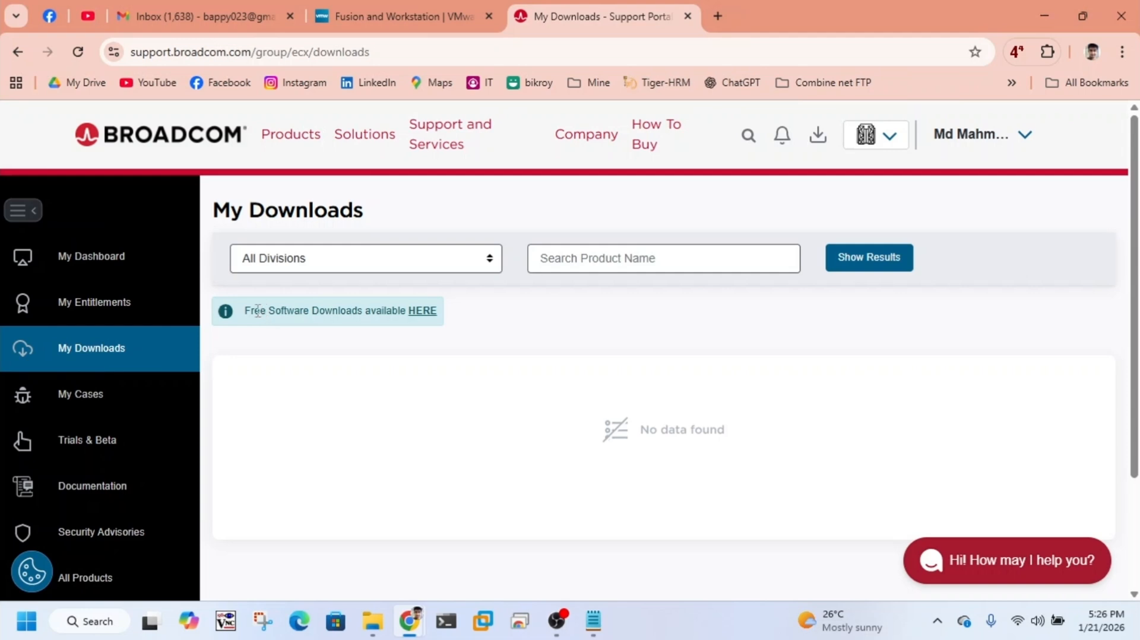
drag(257, 310, 386, 306)
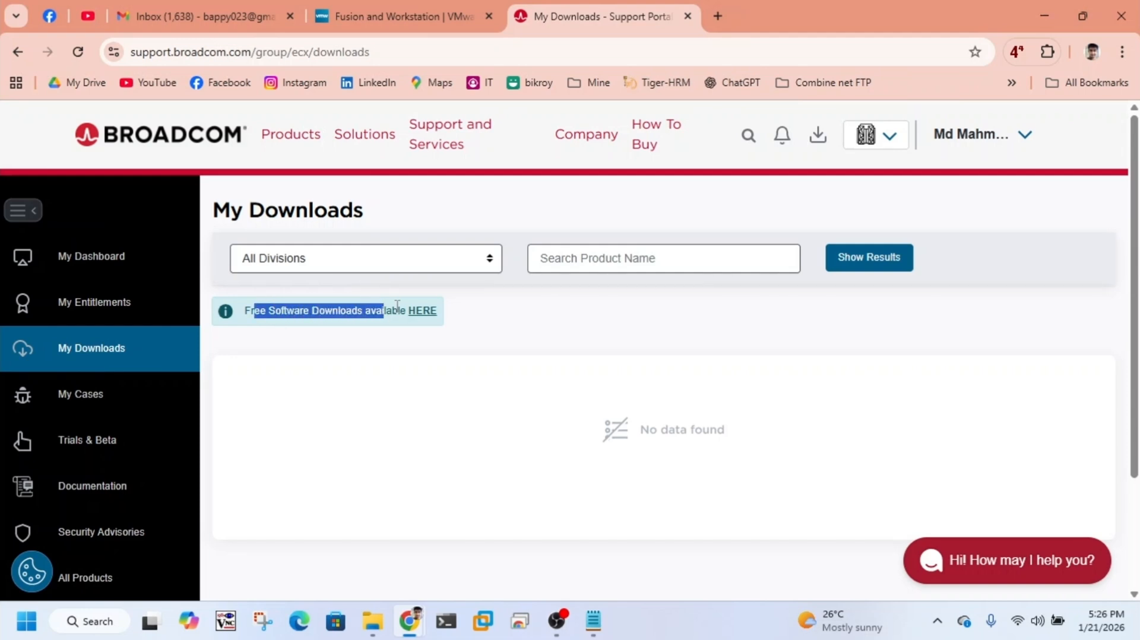
click(425, 314)
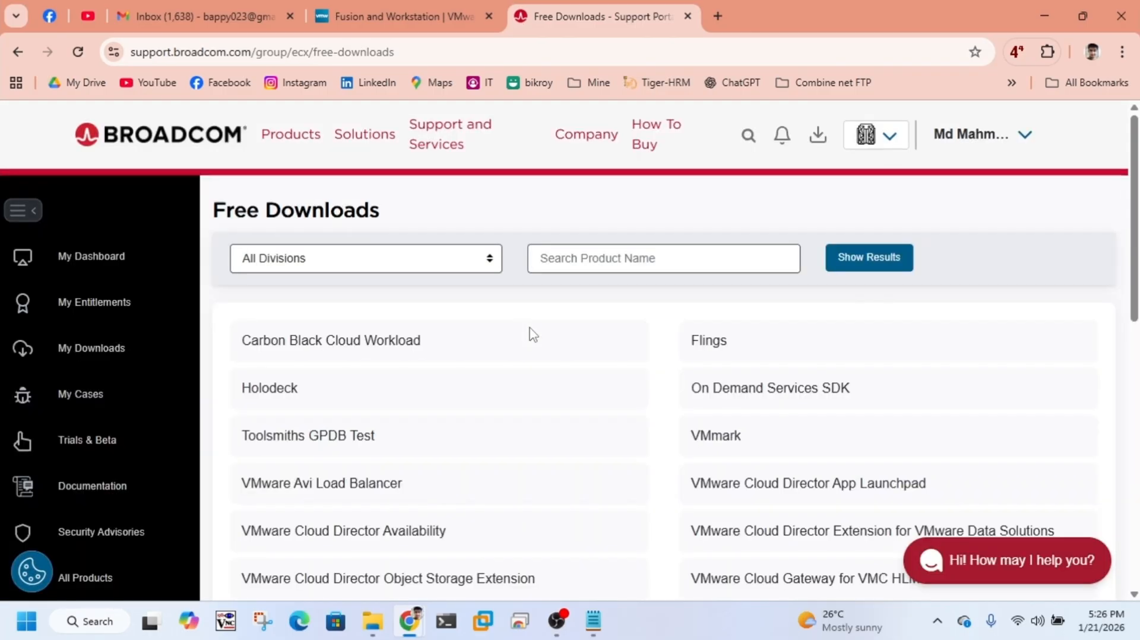
scroll(673, 429, down, 10)
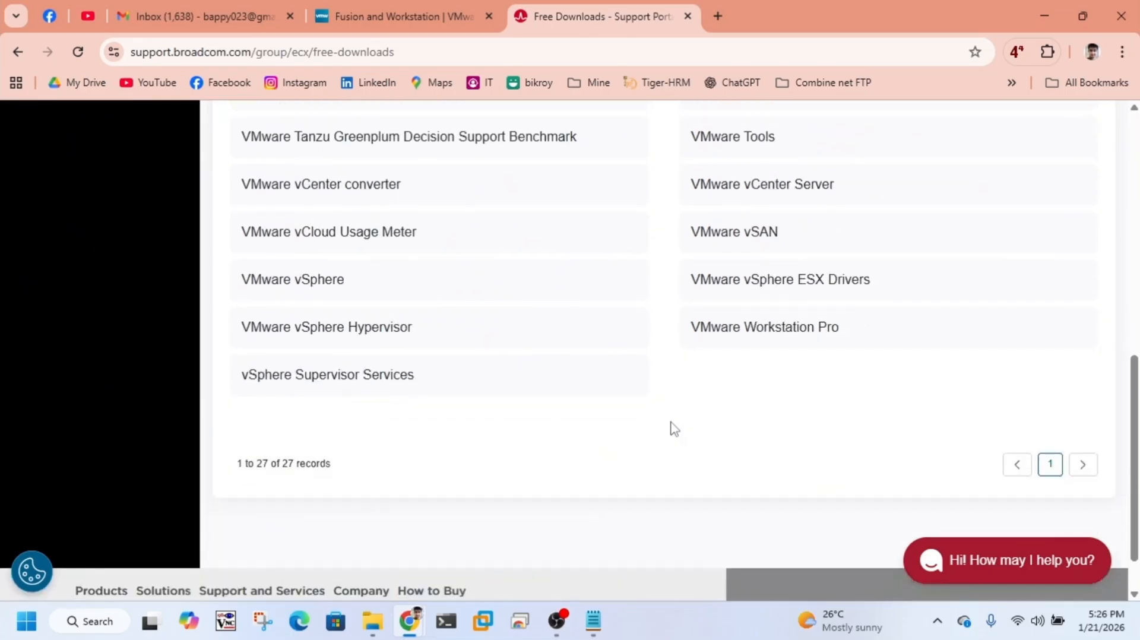
click(761, 333)
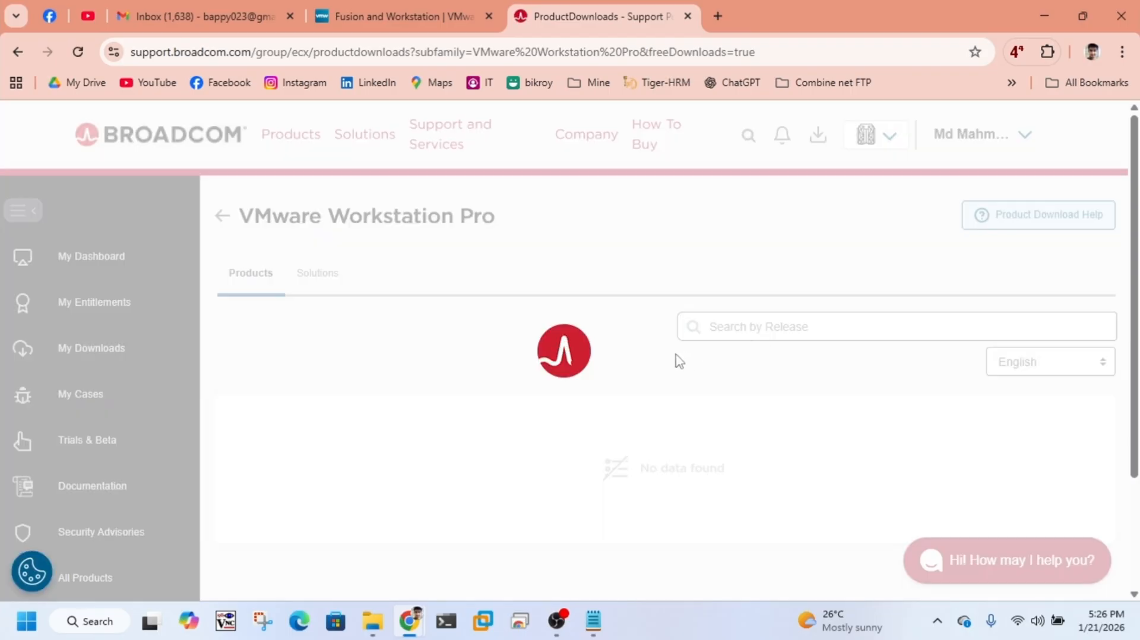
Step: Open release 25H2 of VMware Workstation Pro for Windows and examine its downloadable installer file
scroll(622, 421, down, 1)
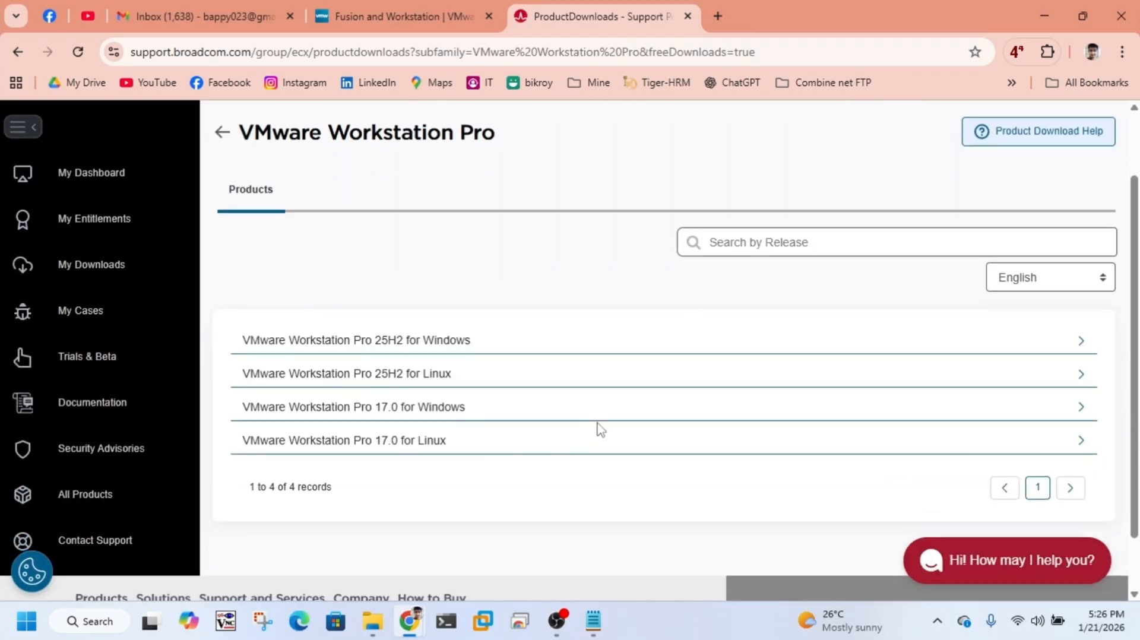
click(404, 342)
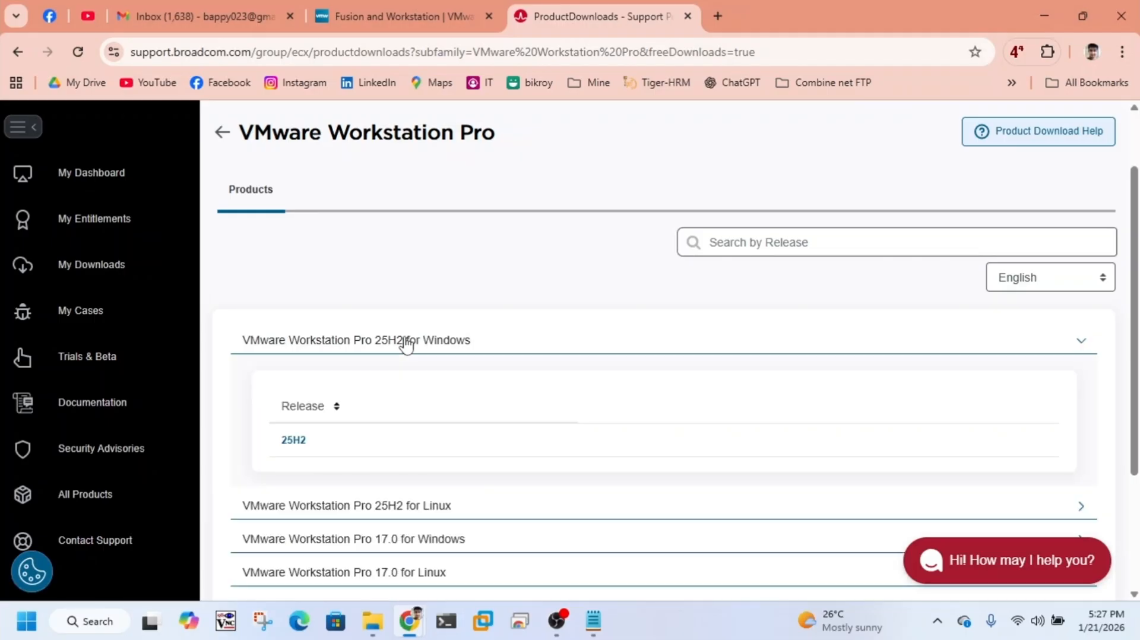
click(292, 446)
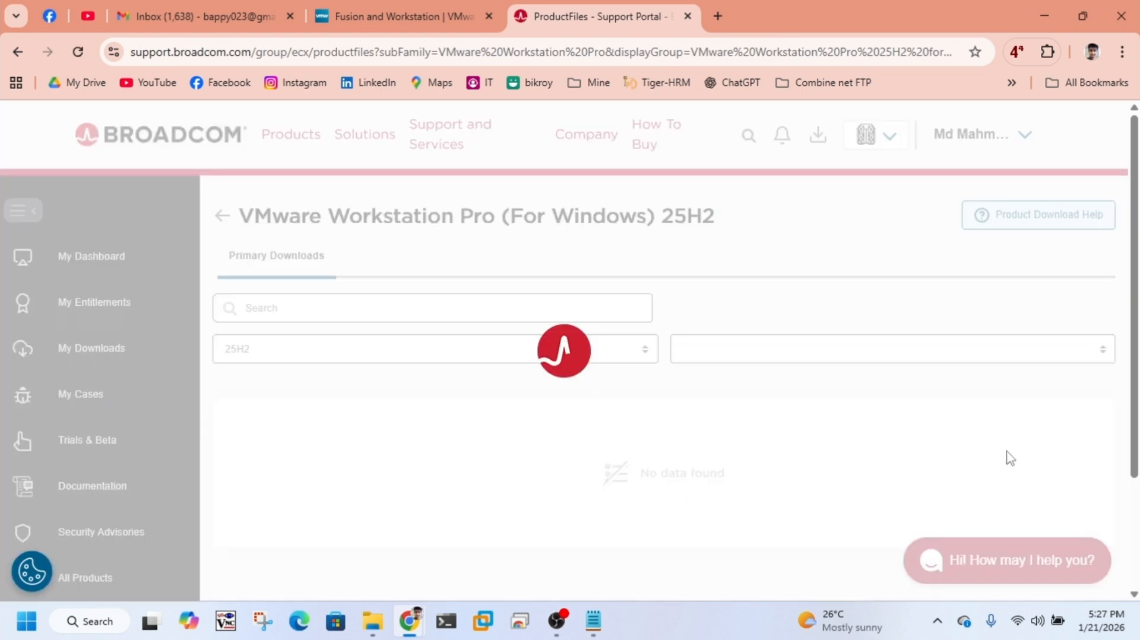
scroll(1102, 468, down, 5)
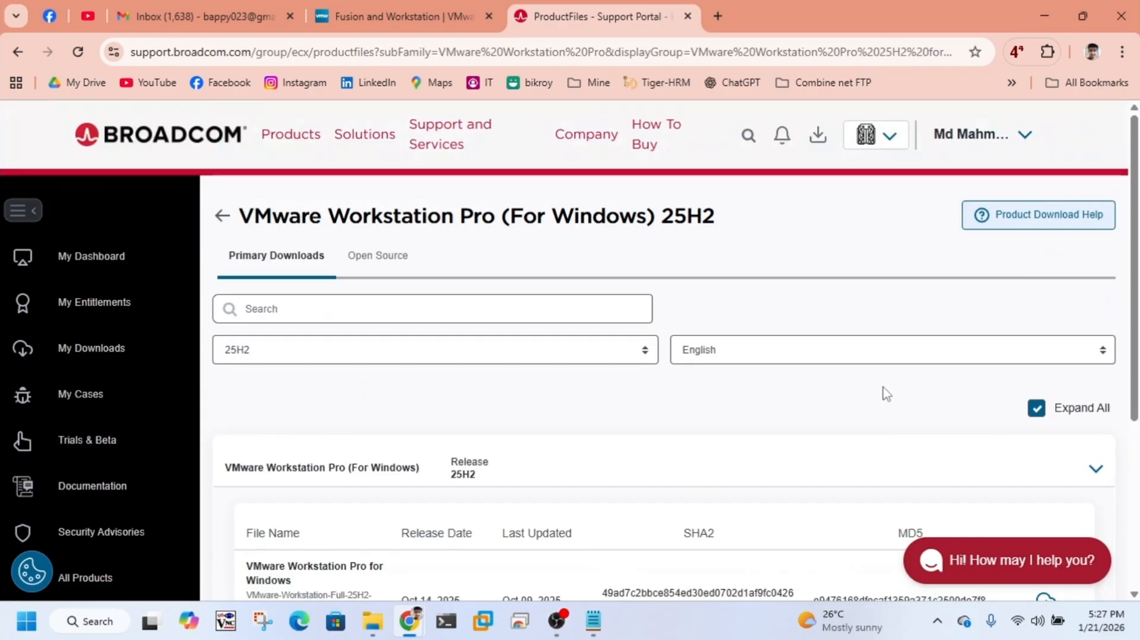
scroll(914, 396, down, 3)
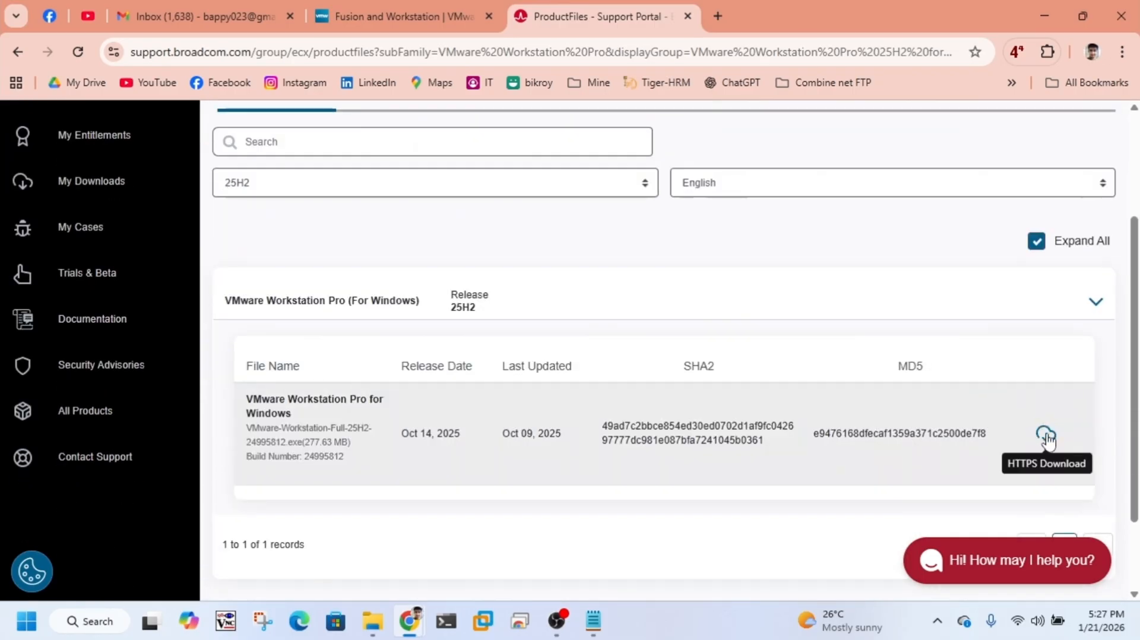
scroll(1048, 441, up, 3)
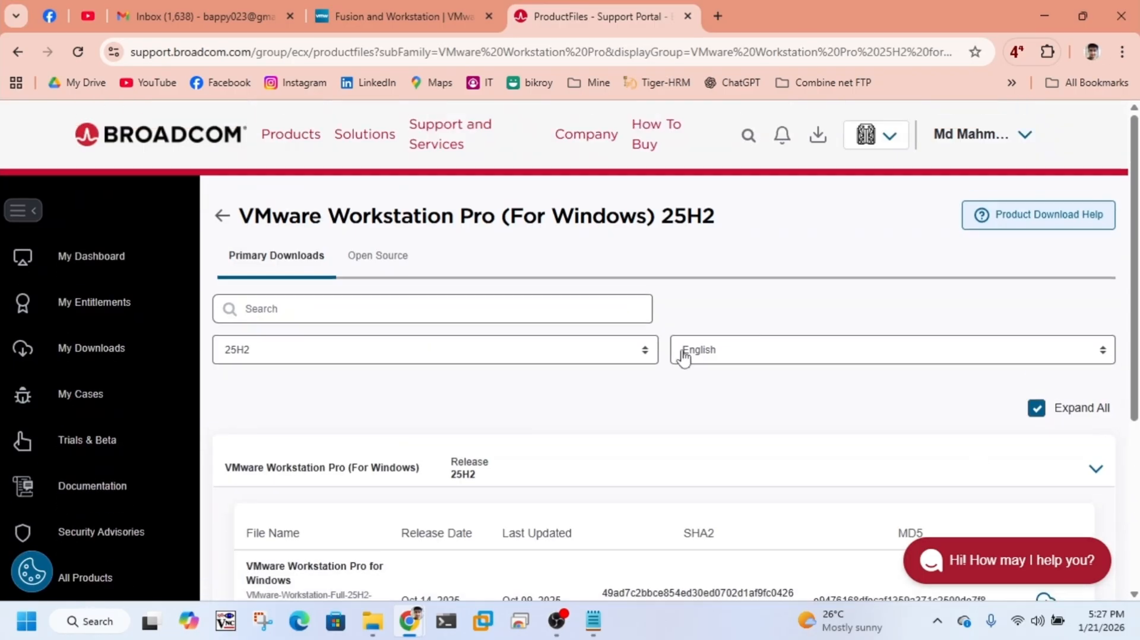
Step: Return to the VMware Workstation Pro product list and open release 17.6.3 under version 17.0 for Windows
click(222, 217)
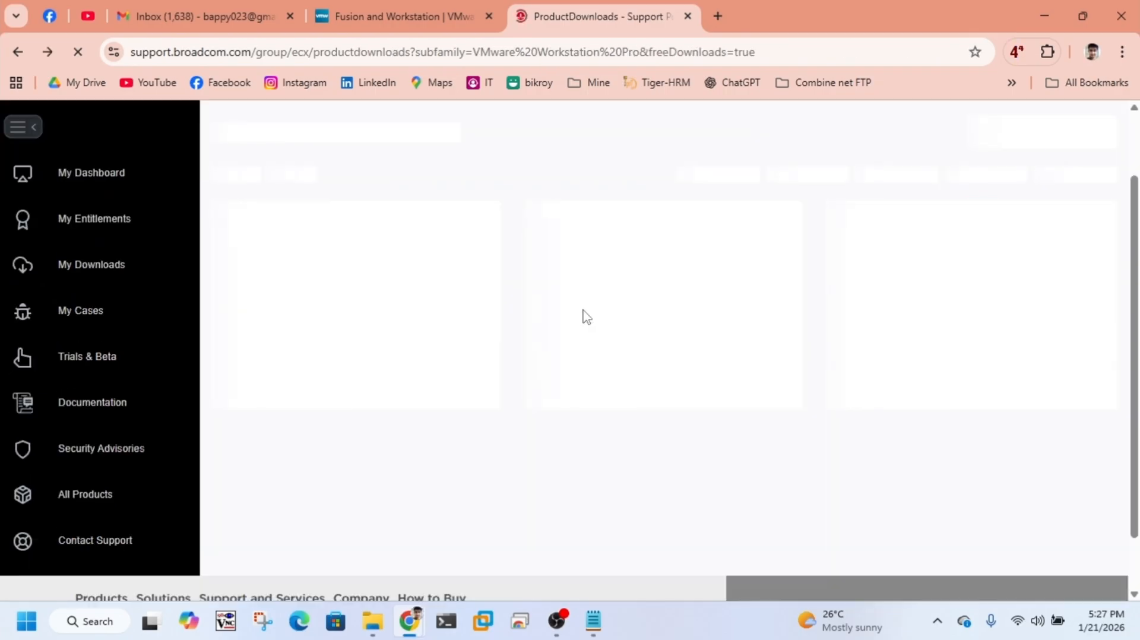
scroll(603, 374, down, 1)
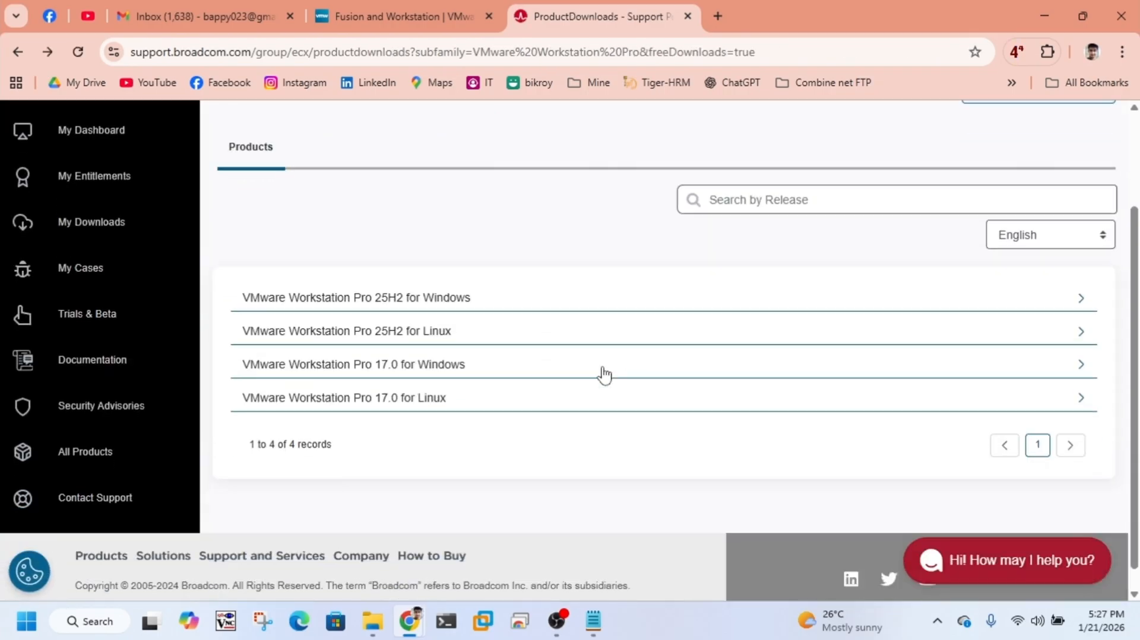
scroll(603, 374, down, 1)
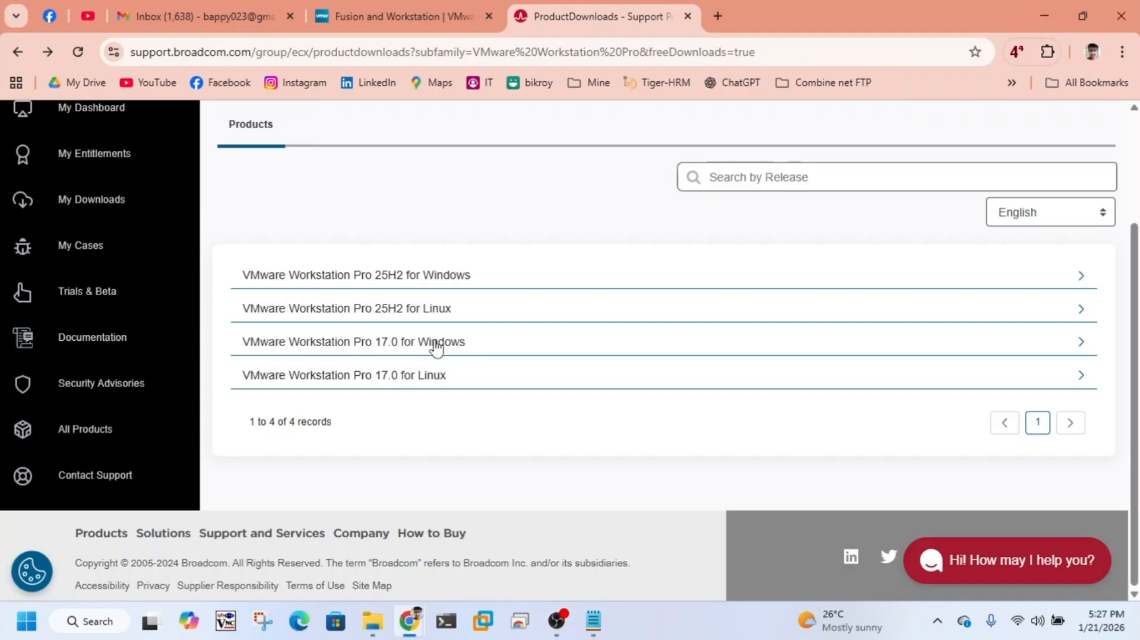
click(437, 348)
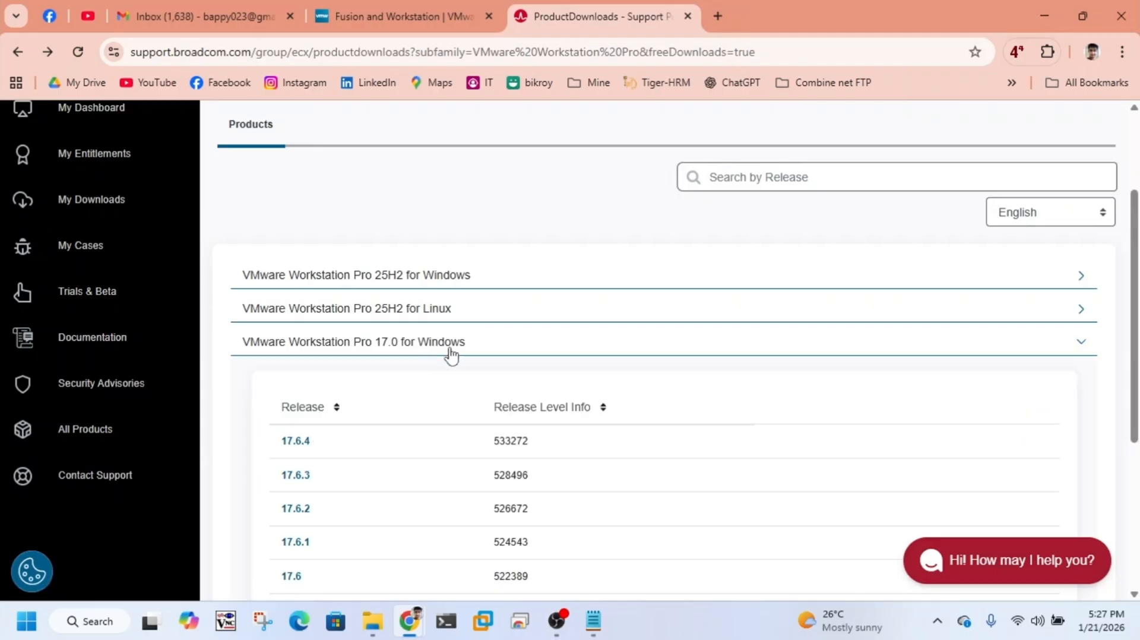
click(303, 479)
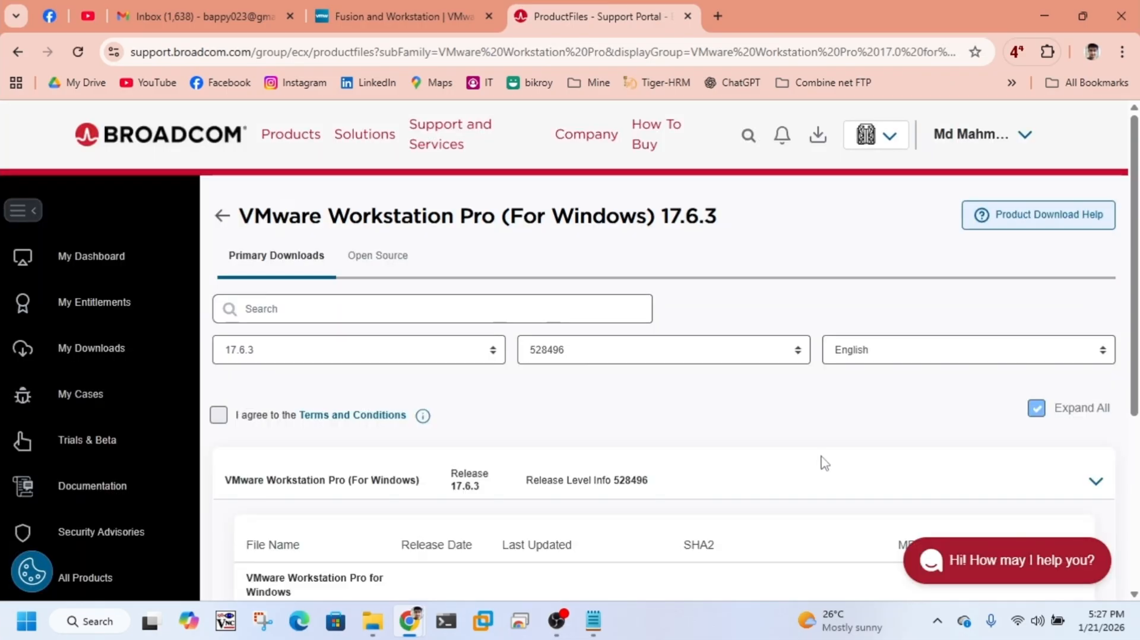
Step: Check the 17.6.3 installer entry and open the Terms and Conditions required for its download
scroll(818, 461, down, 4)
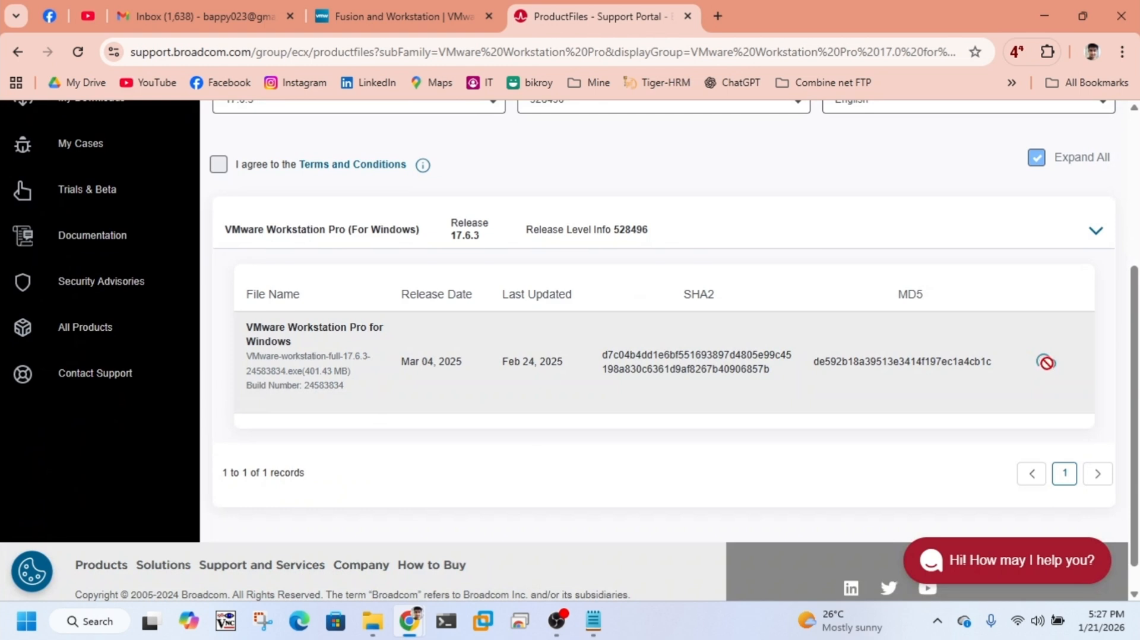
scroll(626, 361, up, 1)
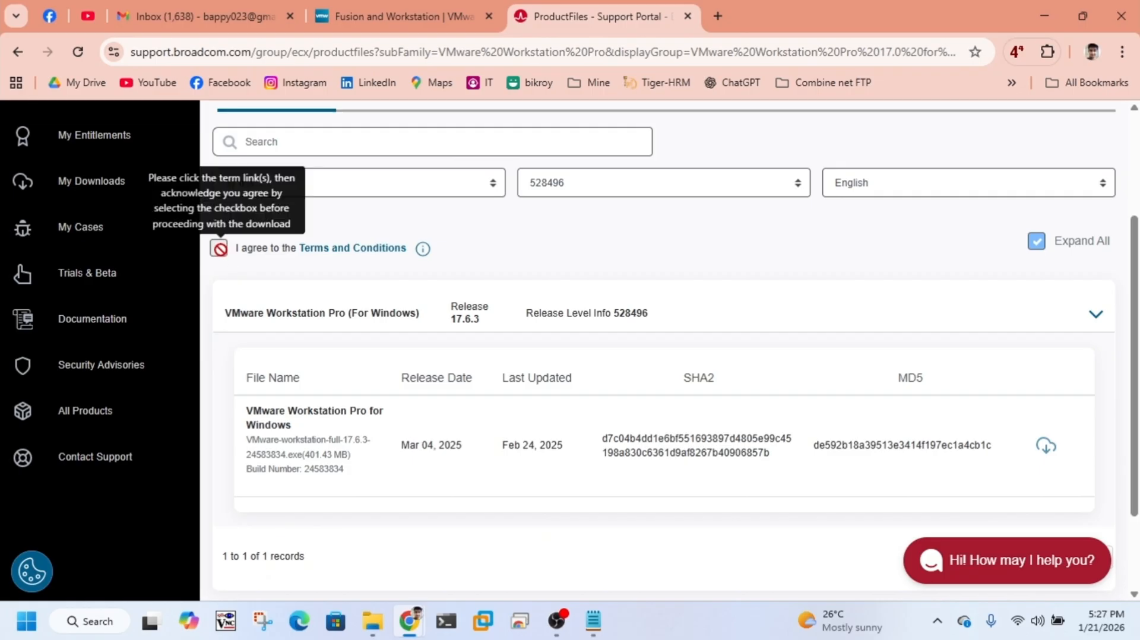
click(366, 251)
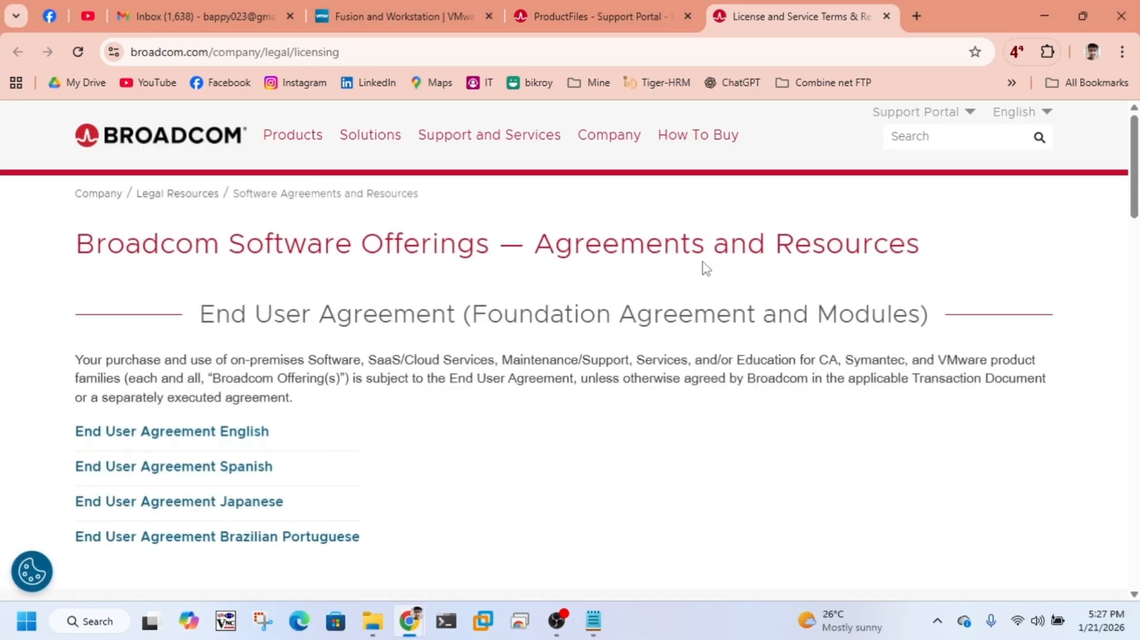
scroll(733, 325, down, 2)
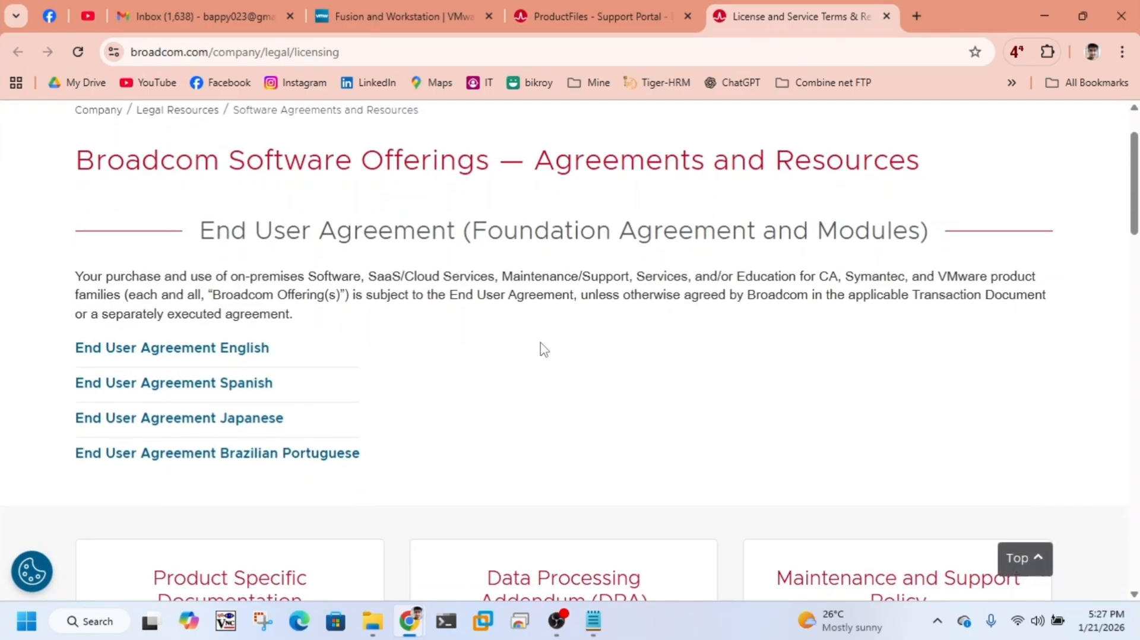
Step: Look through Broadcom's software agreements page and return to the VMware Workstation Pro 17.6.3 download page
scroll(510, 364, down, 15)
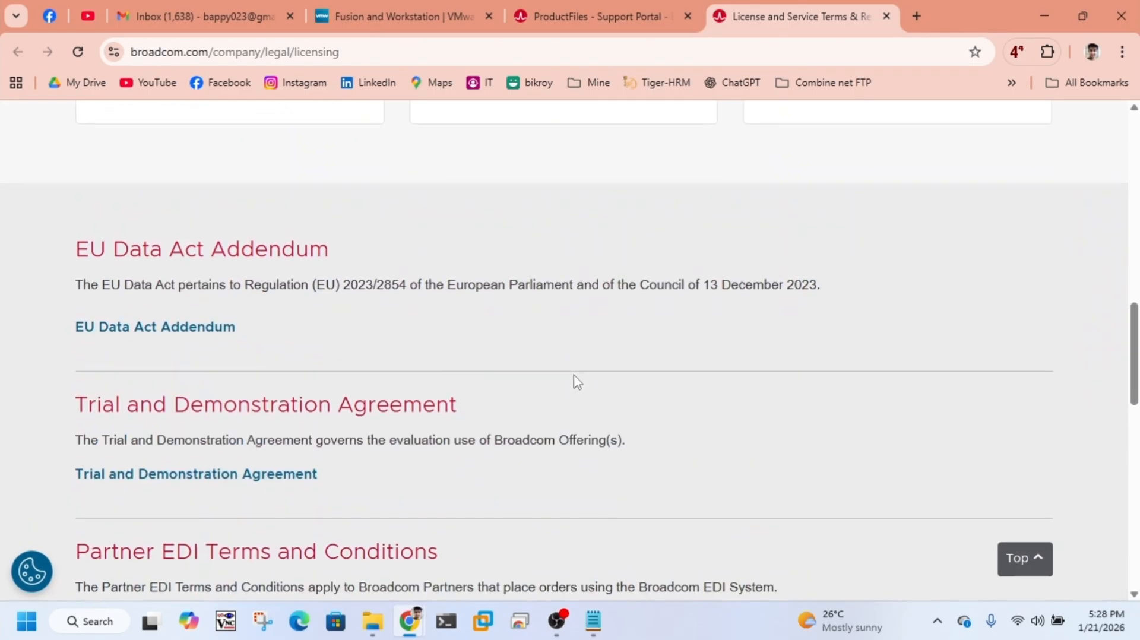
scroll(579, 377, down, 14)
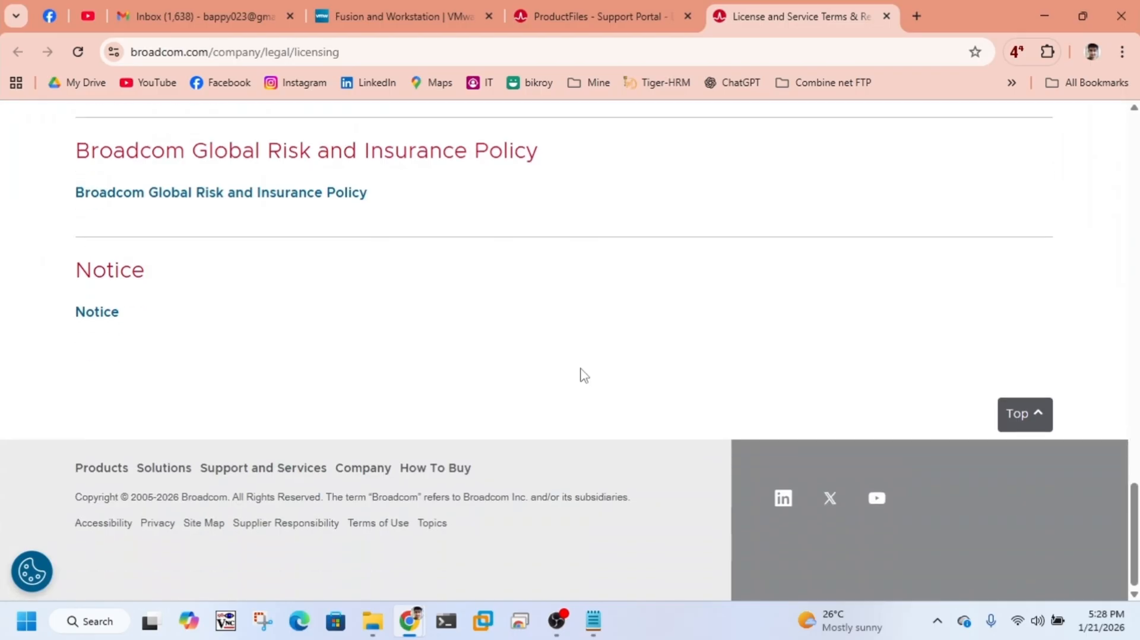
scroll(581, 377, up, 8)
scroll(586, 374, up, 5)
click(591, 18)
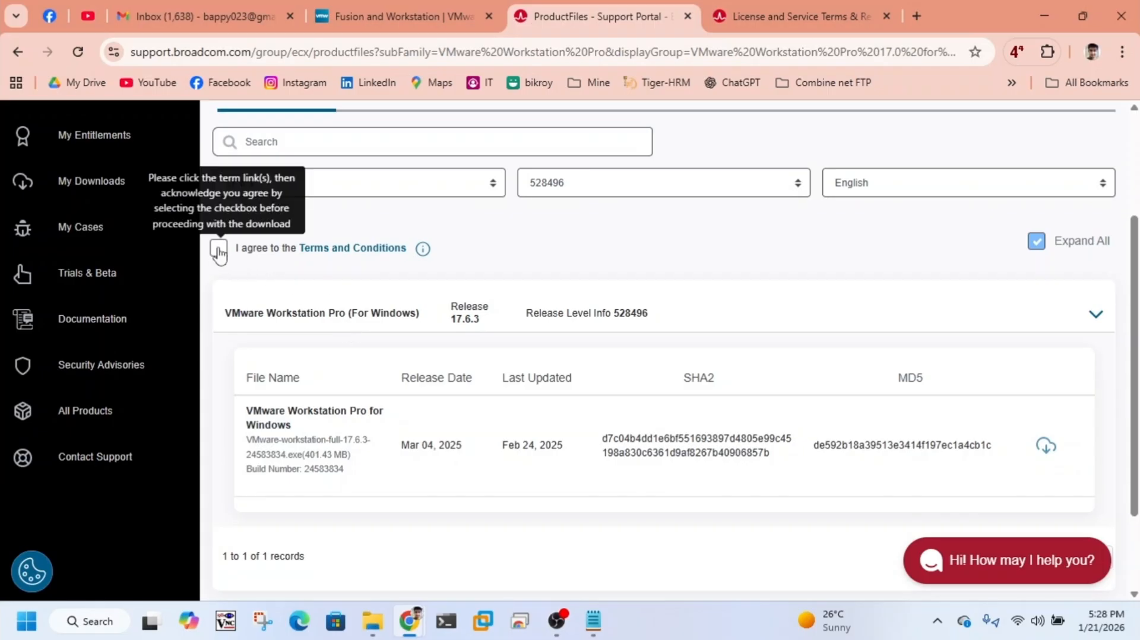
Step: Agree to the Terms and Conditions and start downloading the VMware Workstation Pro 17.6.3 installer for Windows
click(220, 253)
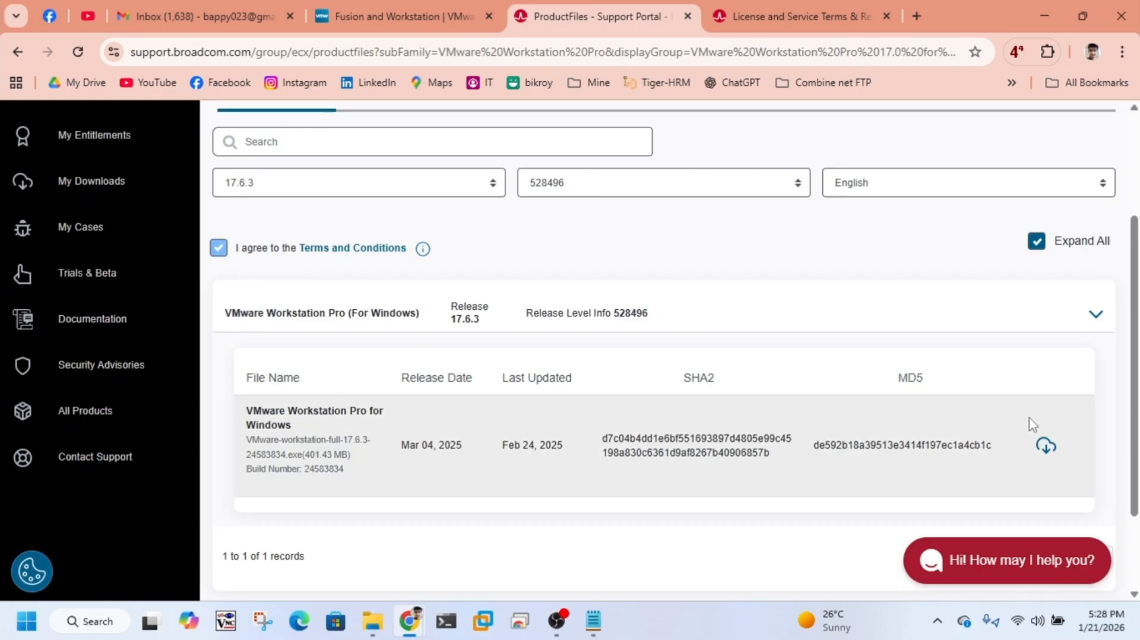
click(1045, 451)
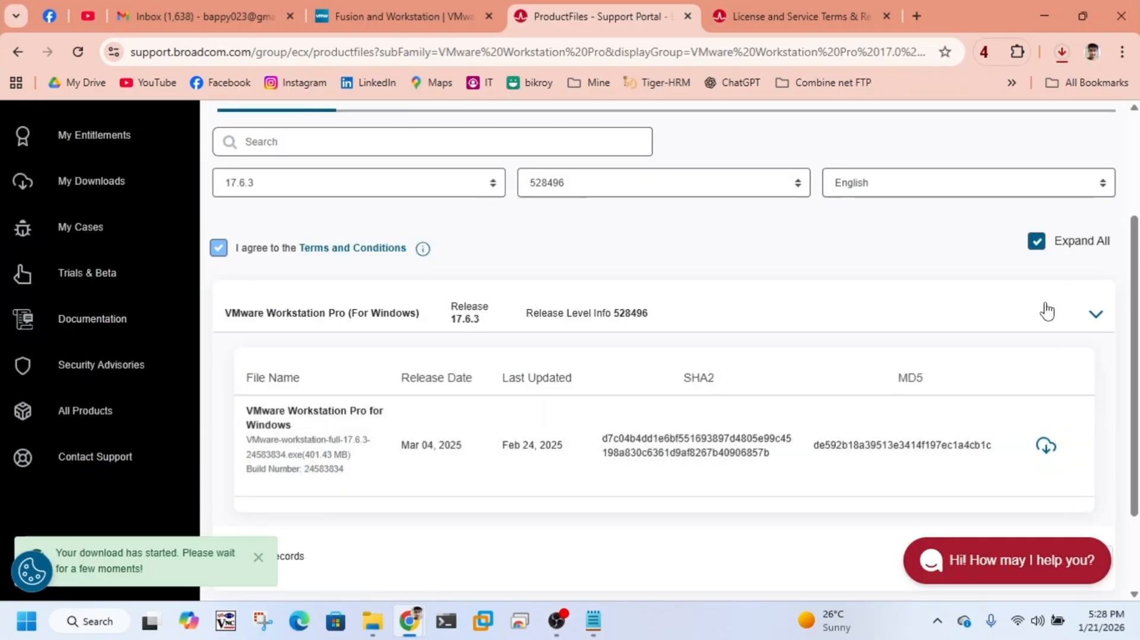
Step: Cancel the running download of VMware-workstation-full-17.6.3-24583834.exe and dismiss the recent download history
click(1061, 52)
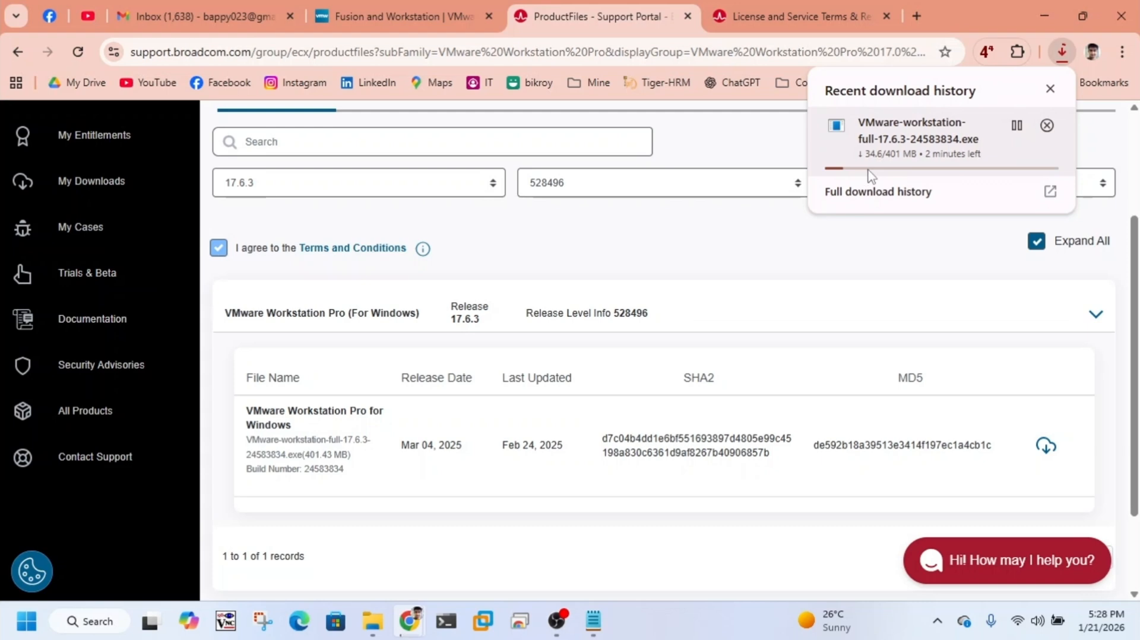
click(1016, 125)
click(1047, 126)
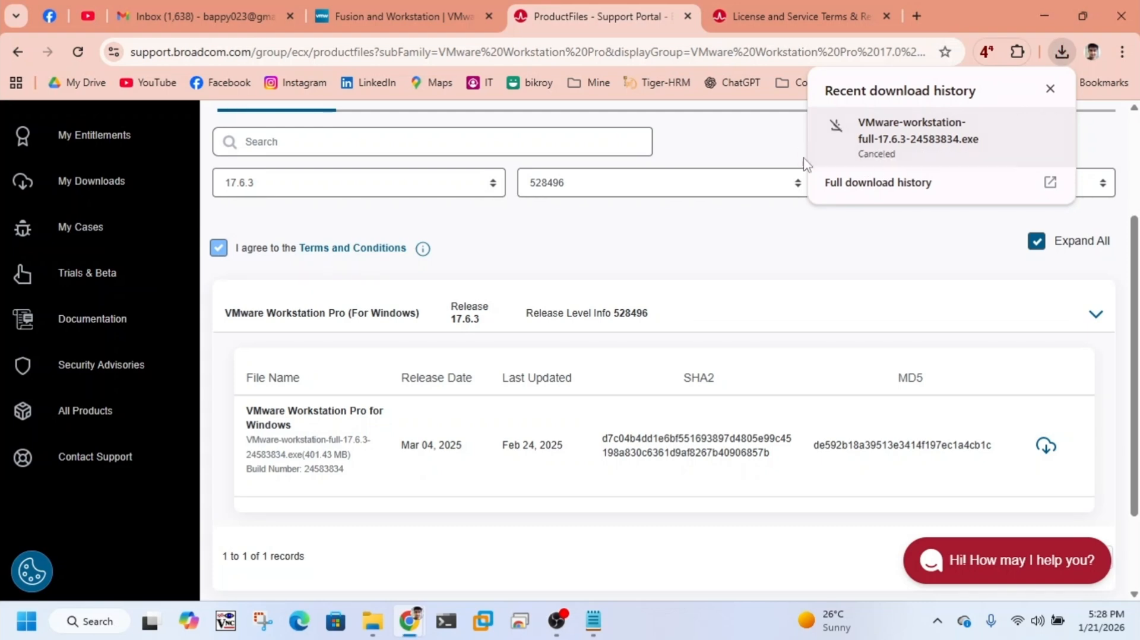
click(1050, 90)
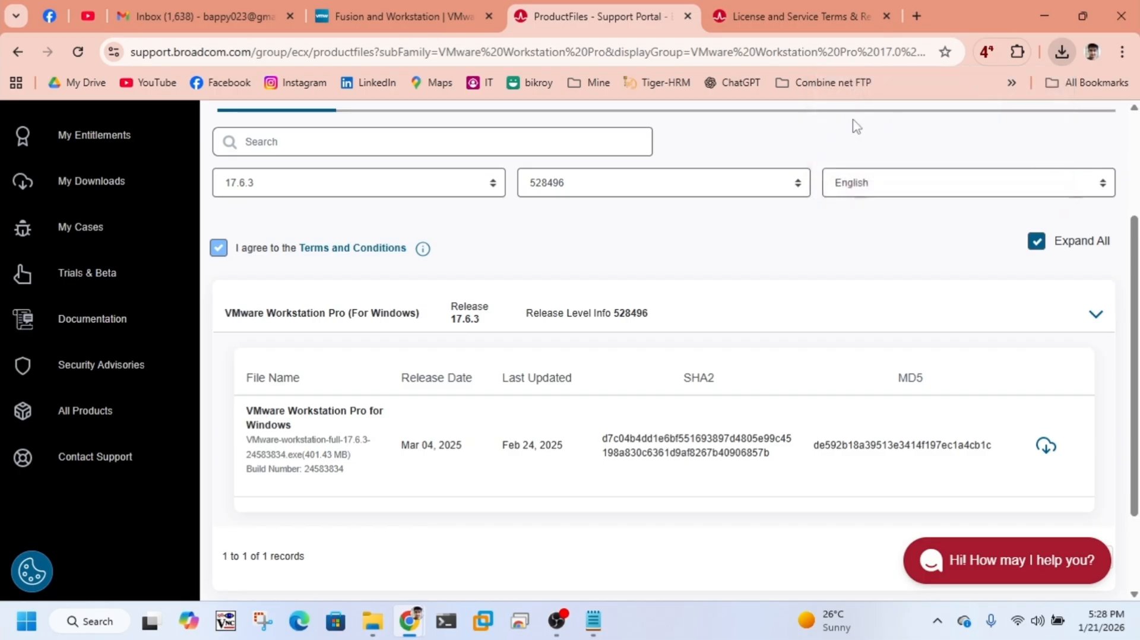
Step: Close the two Broadcom pages and open the Software folder on the SSDTuto (E:) drive in File Explorer
click(687, 17)
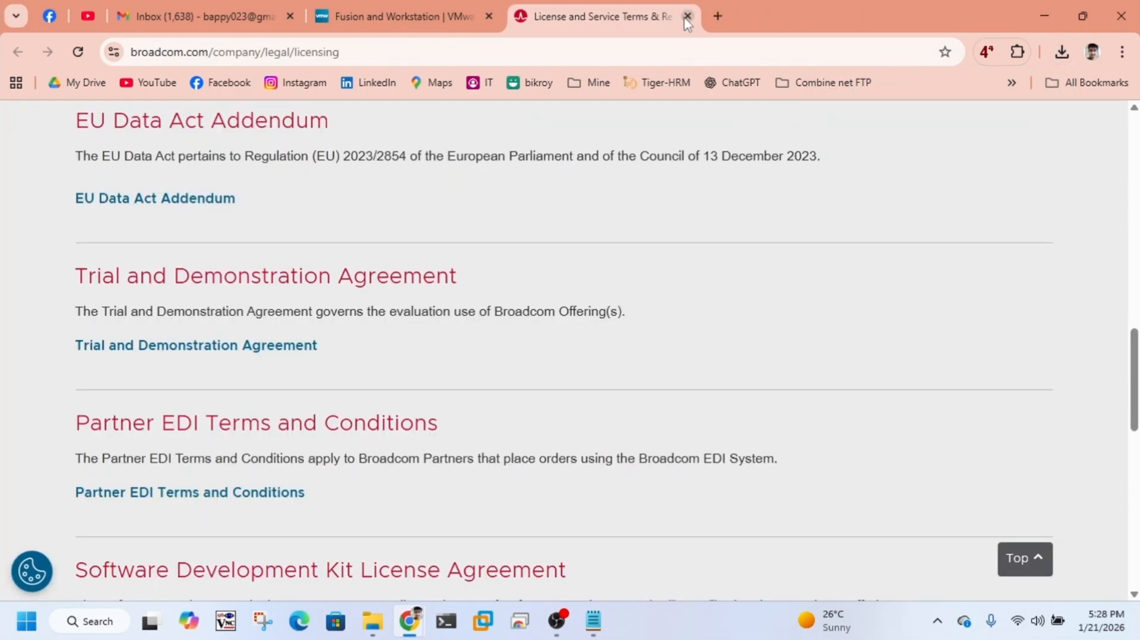
click(687, 16)
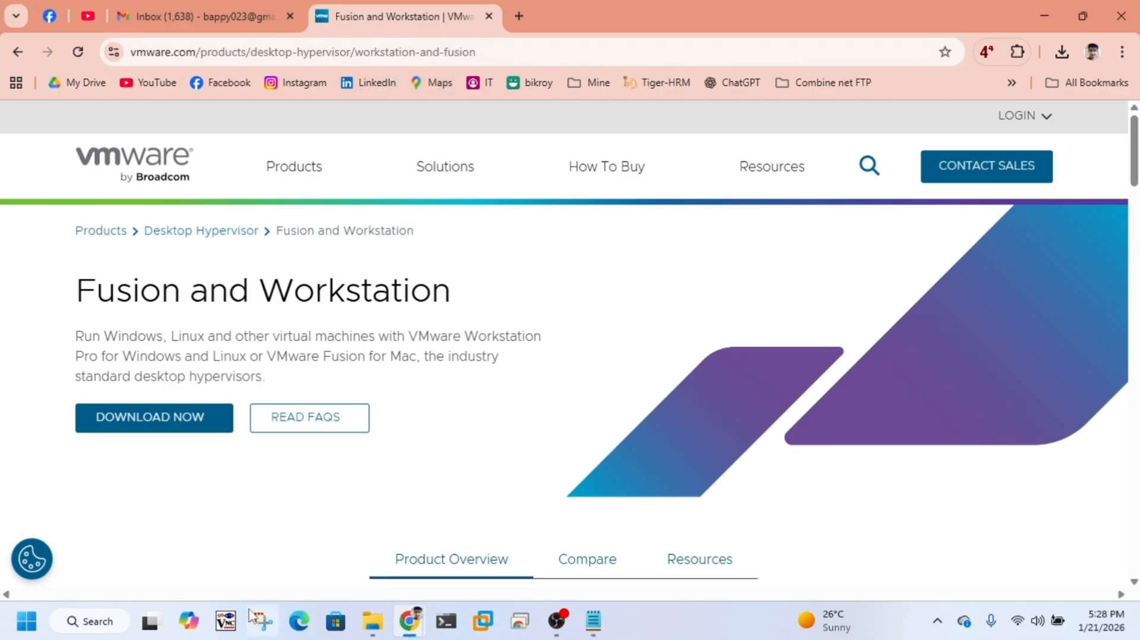
click(365, 608)
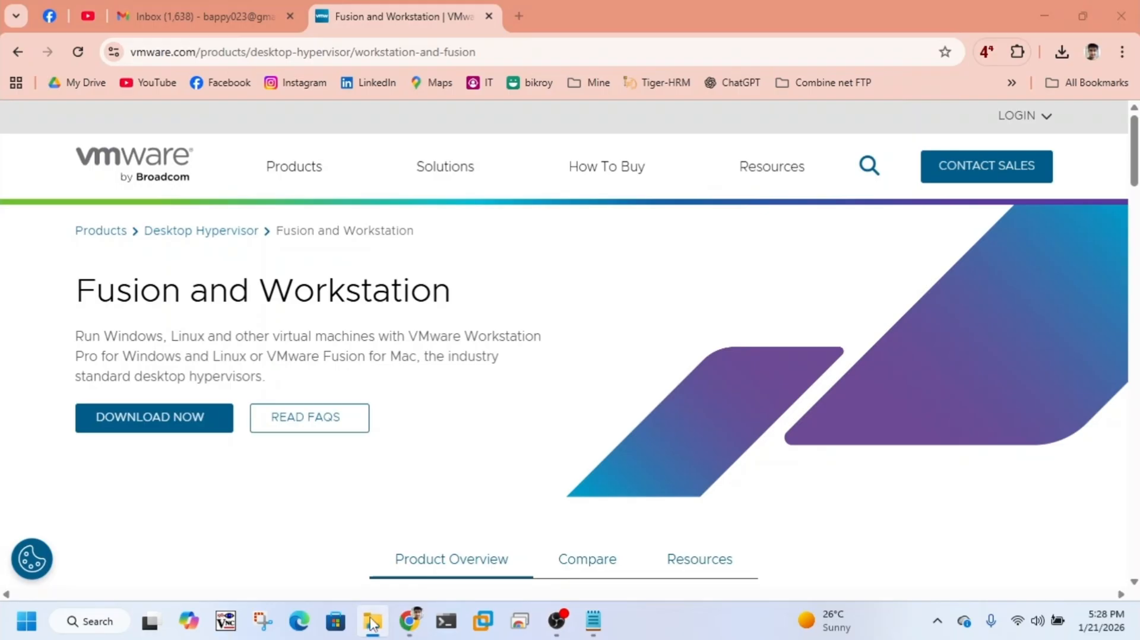
right_click(380, 612)
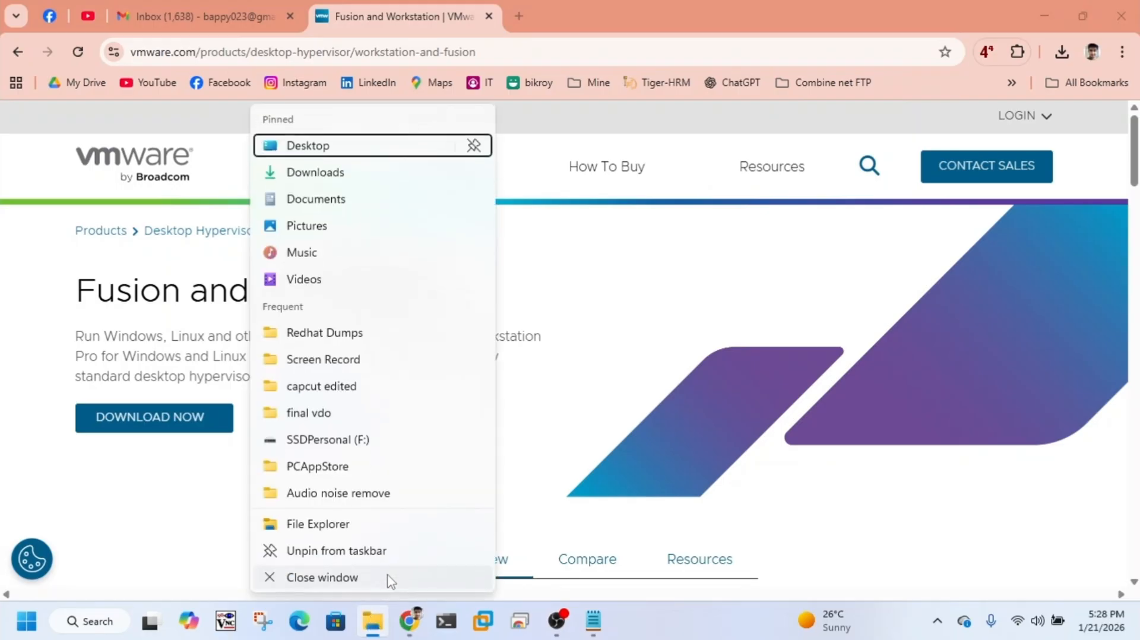
click(381, 525)
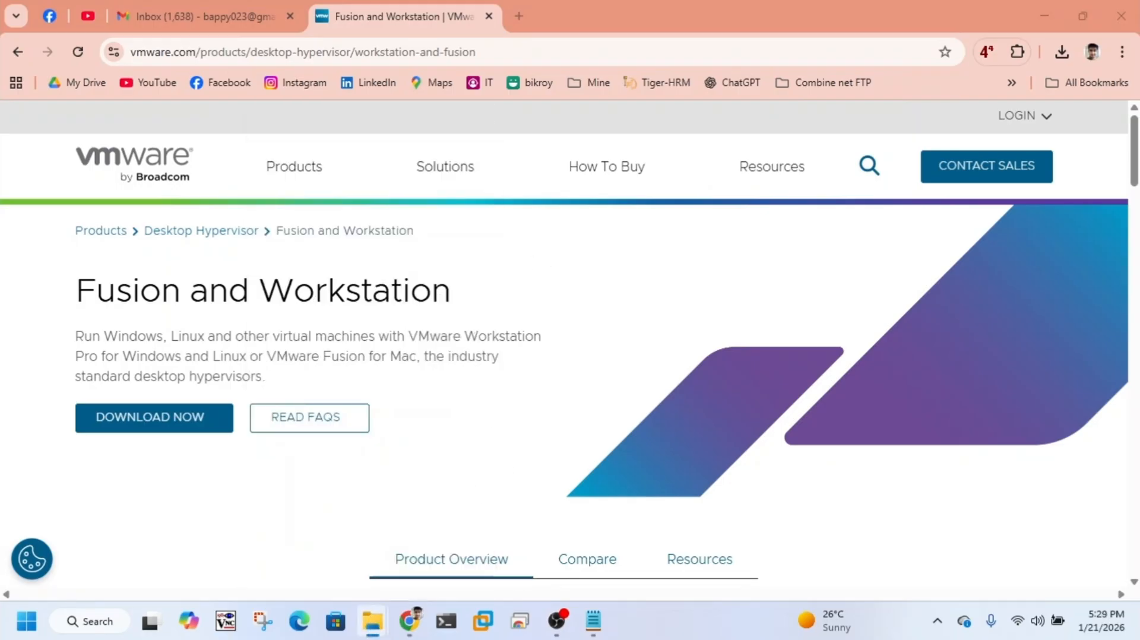
drag(505, 124, 559, 47)
drag(798, 259, 957, 262)
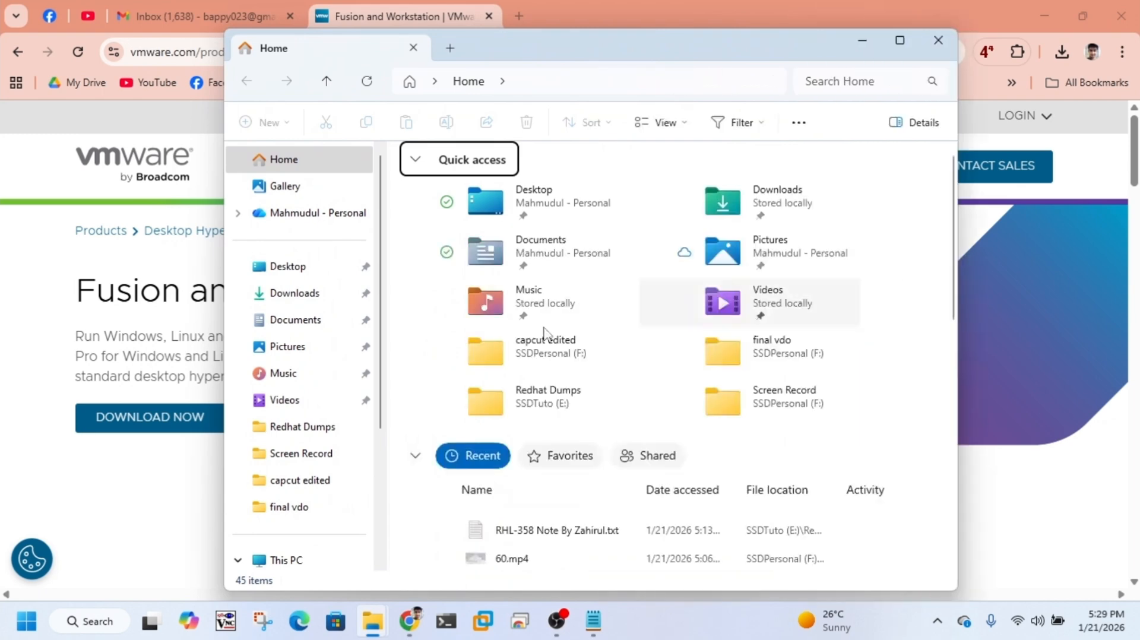
scroll(324, 471, down, 3)
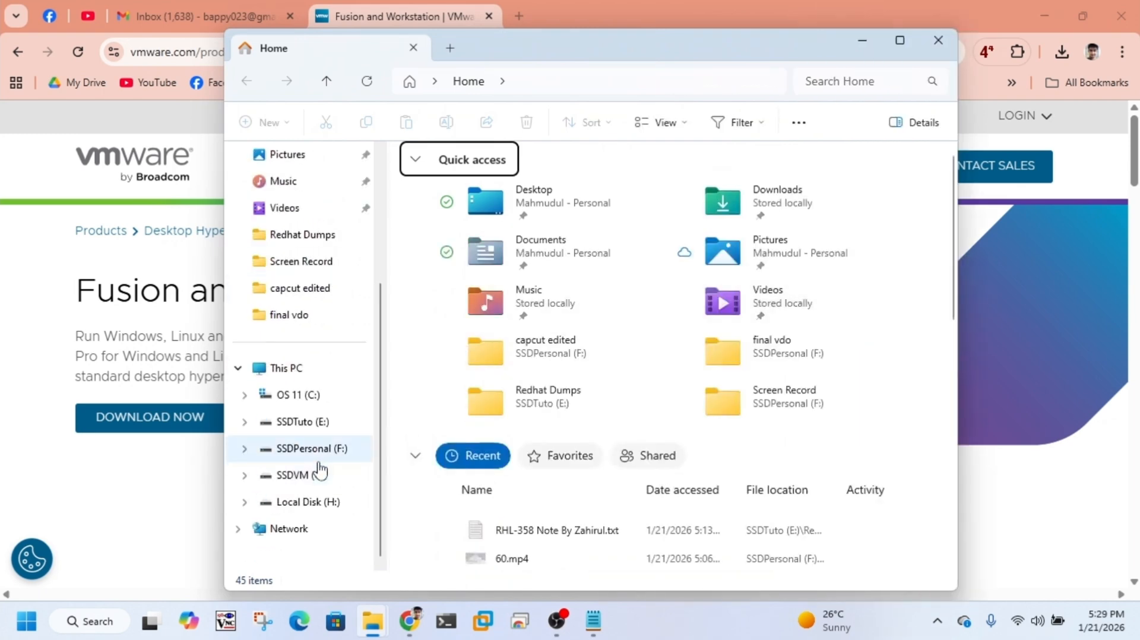
click(308, 433)
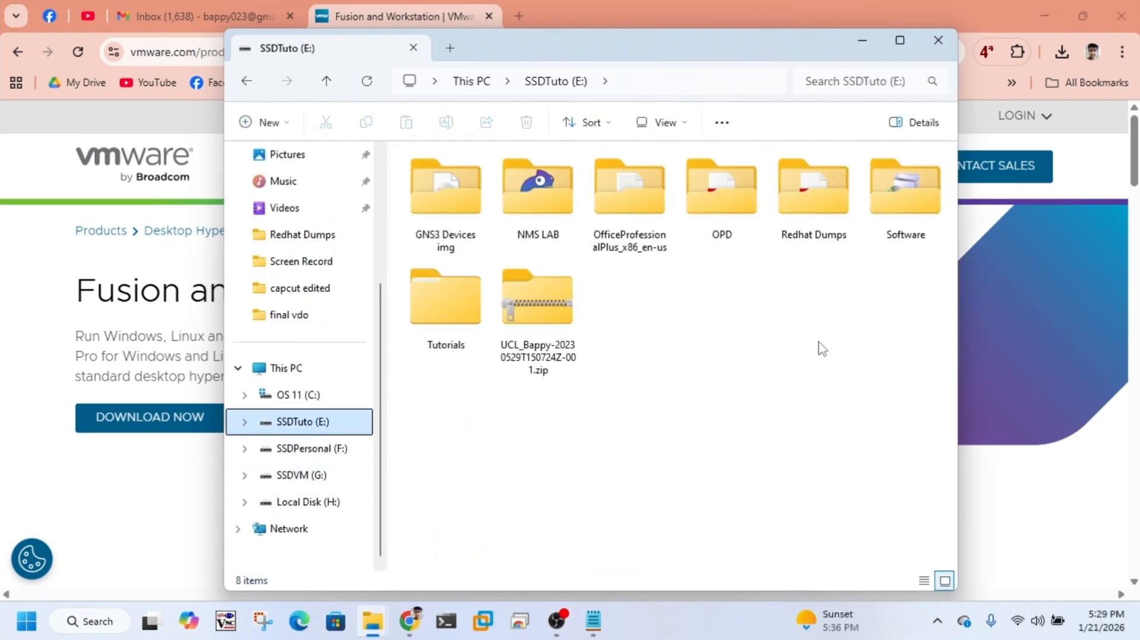
double_click(903, 220)
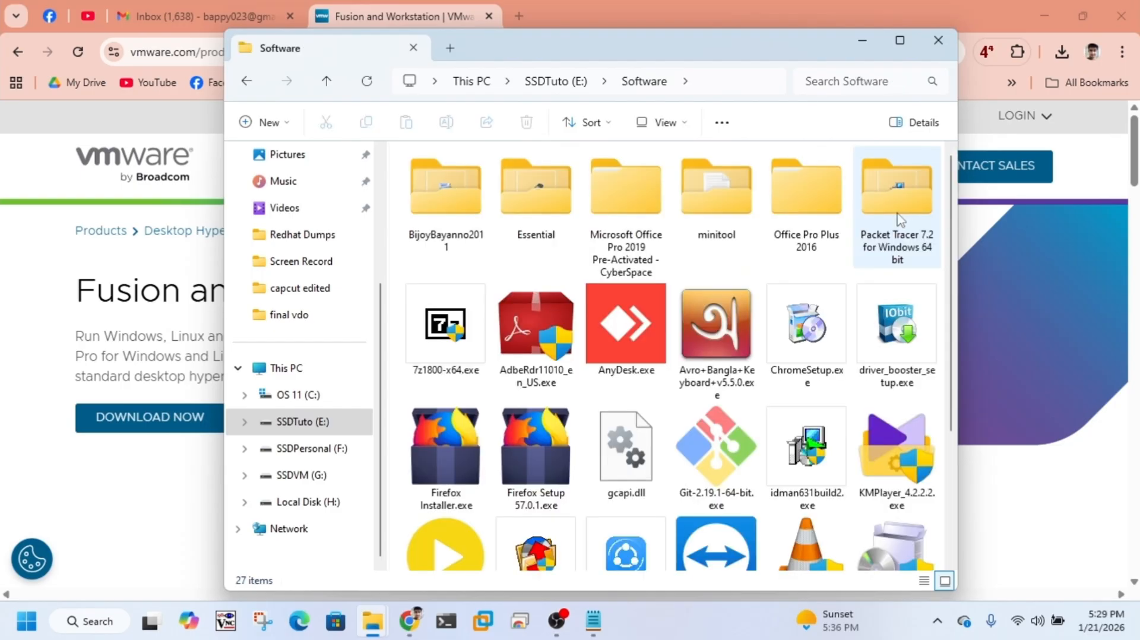
Step: Launch the VMware-Workstation-Full-25H2-24995812.exe installer, minimise File Explorer and bring the setup wizard forward
scroll(766, 306, down, 3)
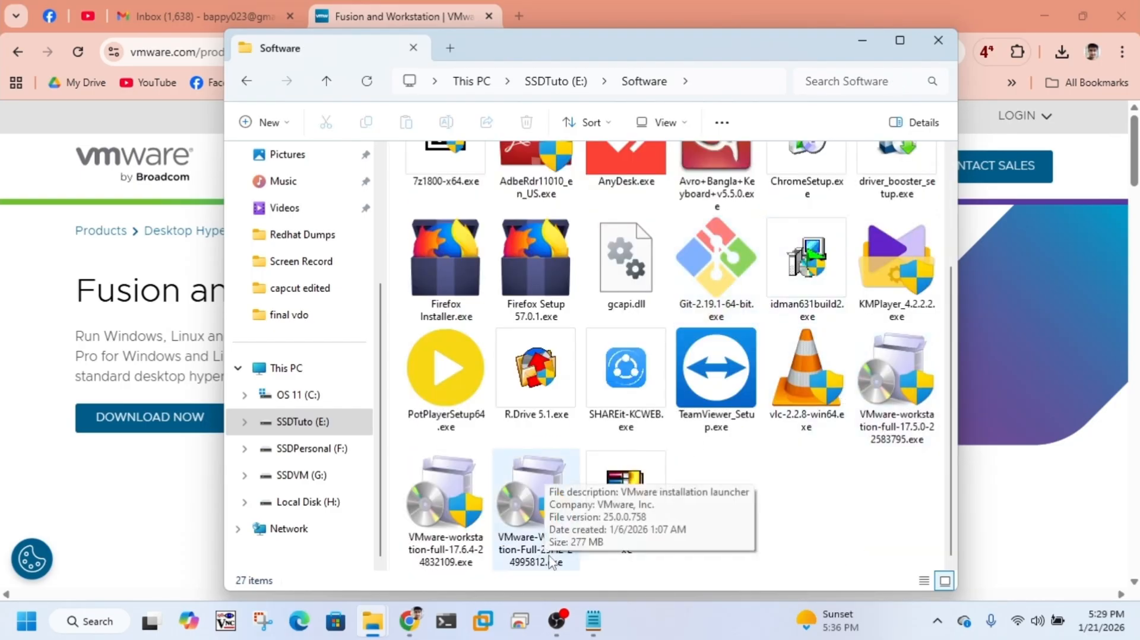
click(573, 563)
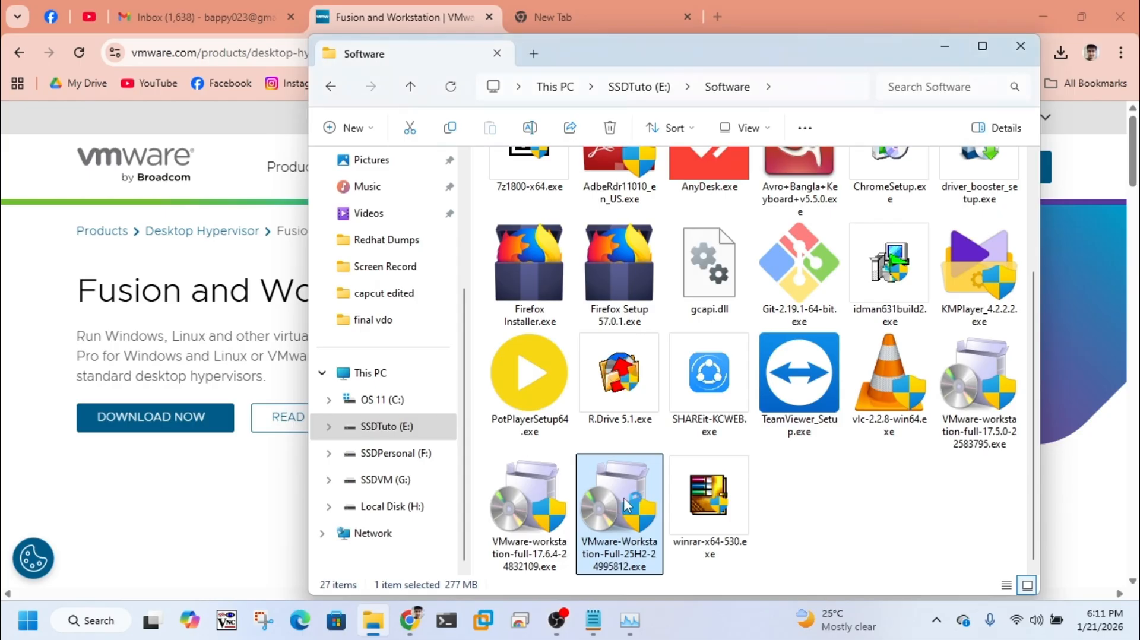
double_click(626, 505)
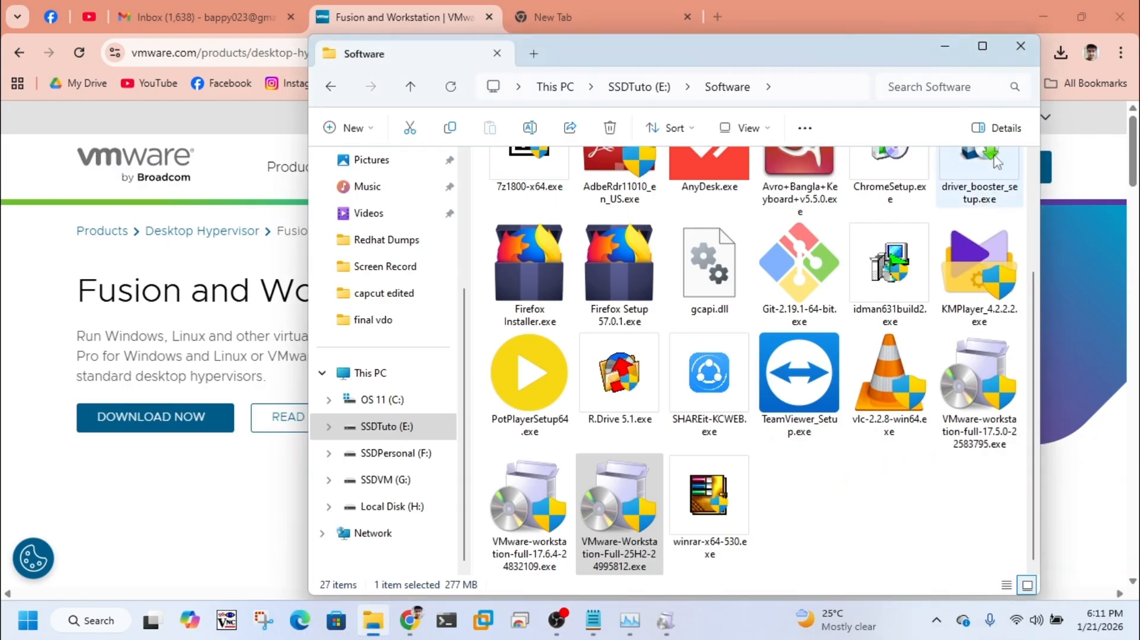
click(946, 54)
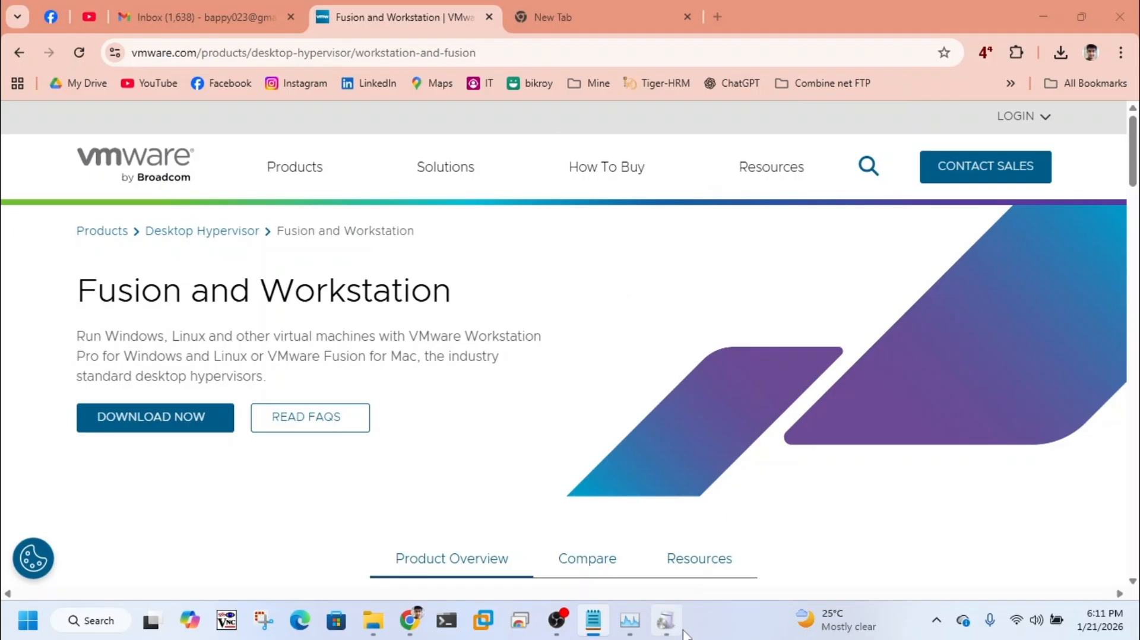
click(665, 620)
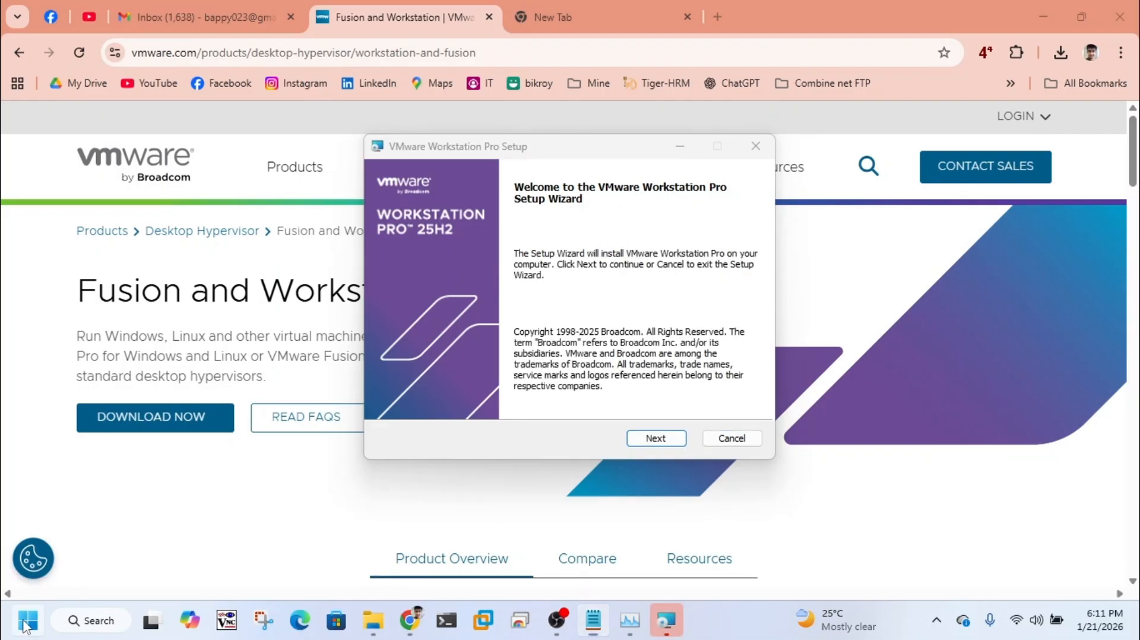
Step: Open Turn Windows features on or off, check the Hyper-V Management Tools and Hyper-V Platform selections, and close the dialog
click(26, 624)
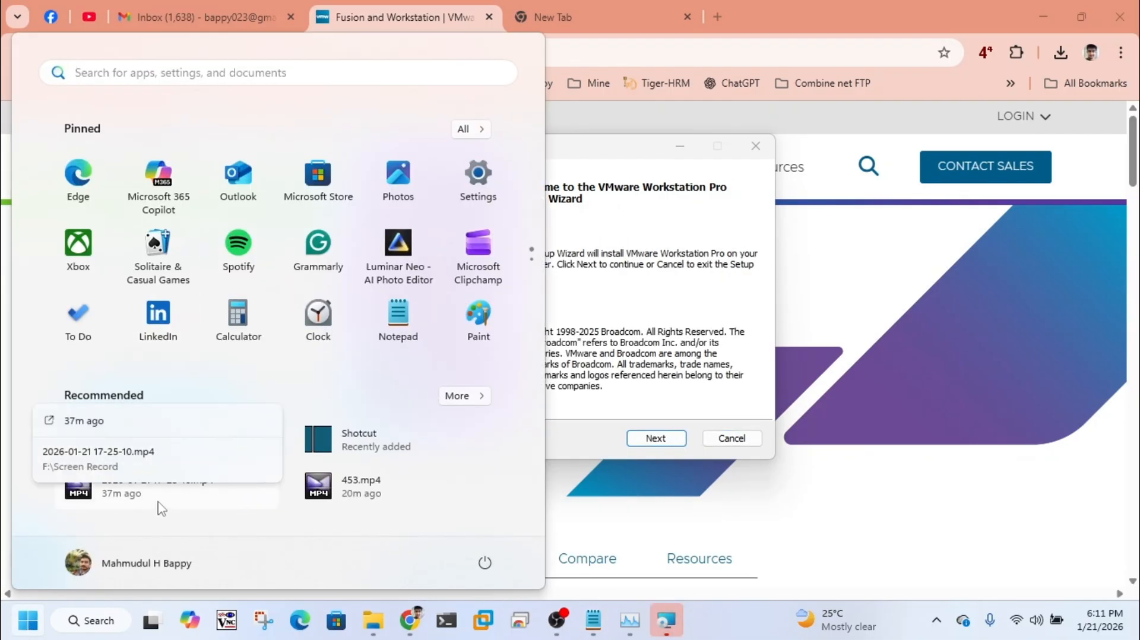
text(feate)
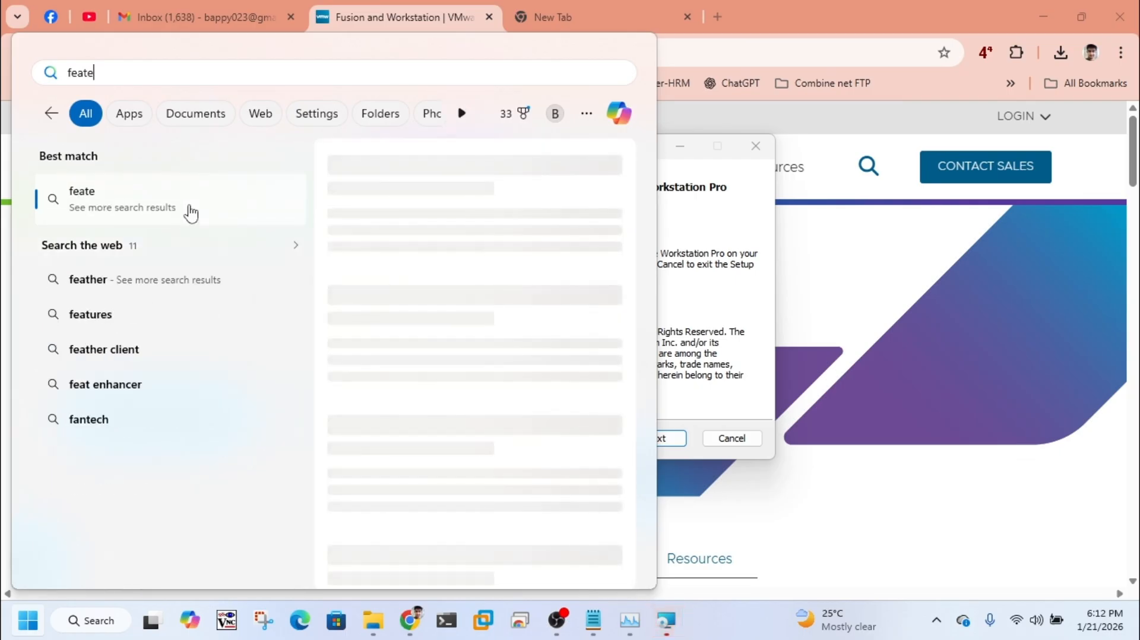
key(BackSpace)
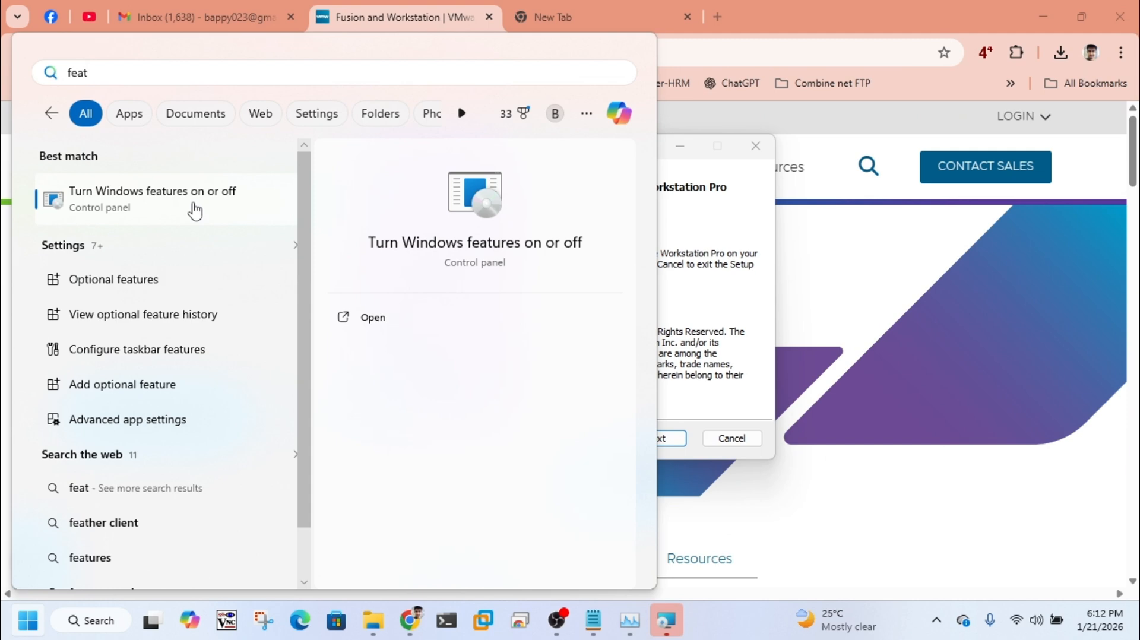
click(193, 210)
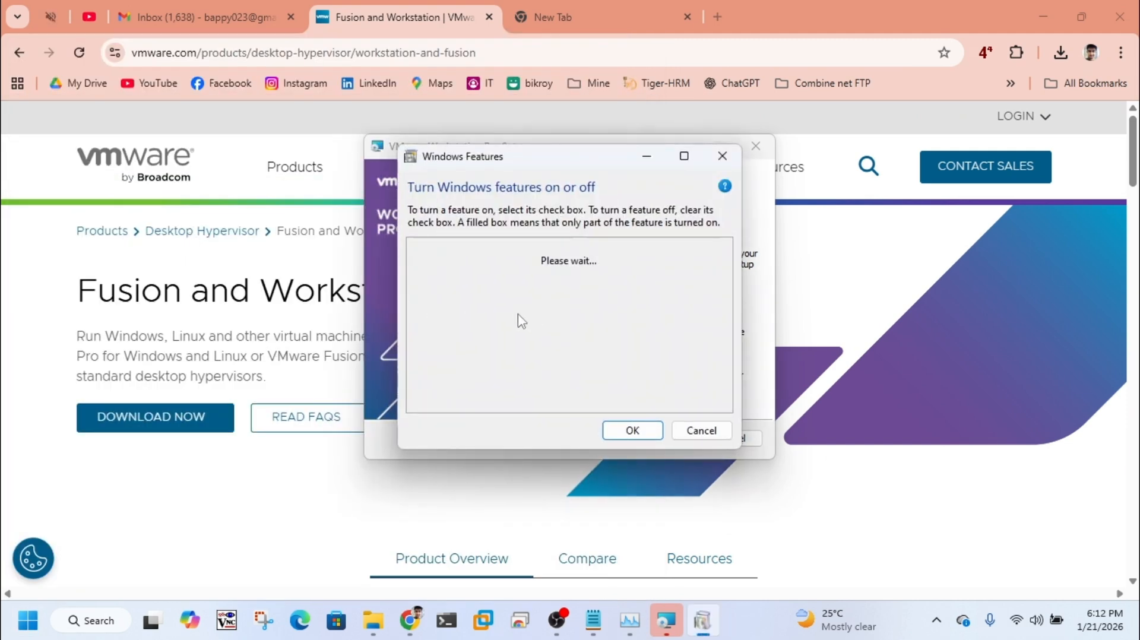
scroll(516, 321, down, 1)
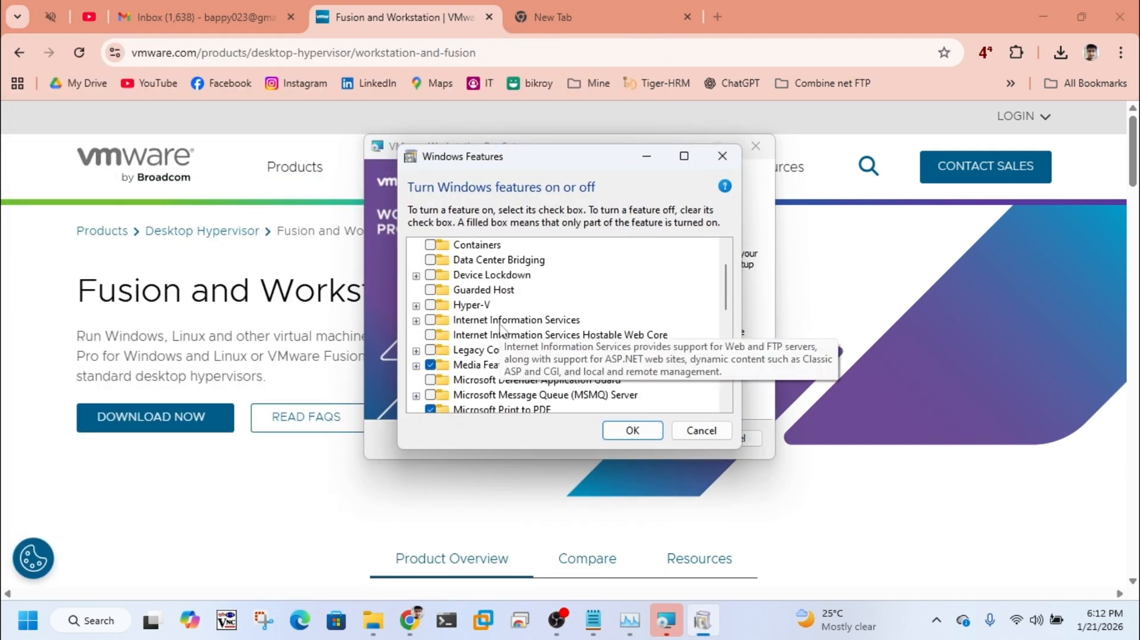
click(417, 307)
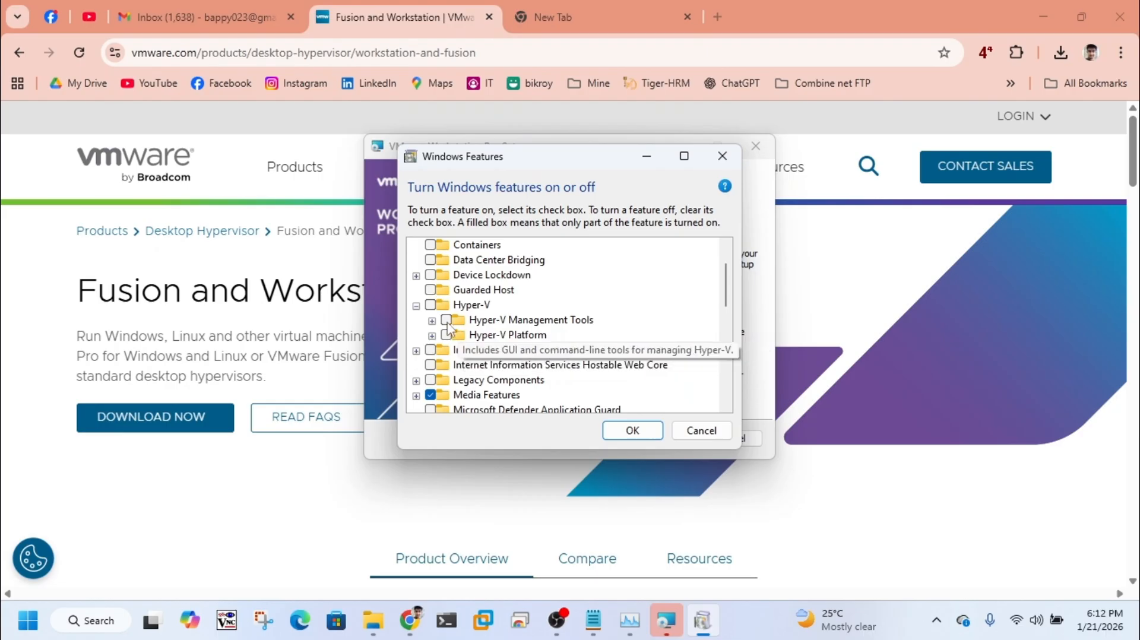
click(646, 435)
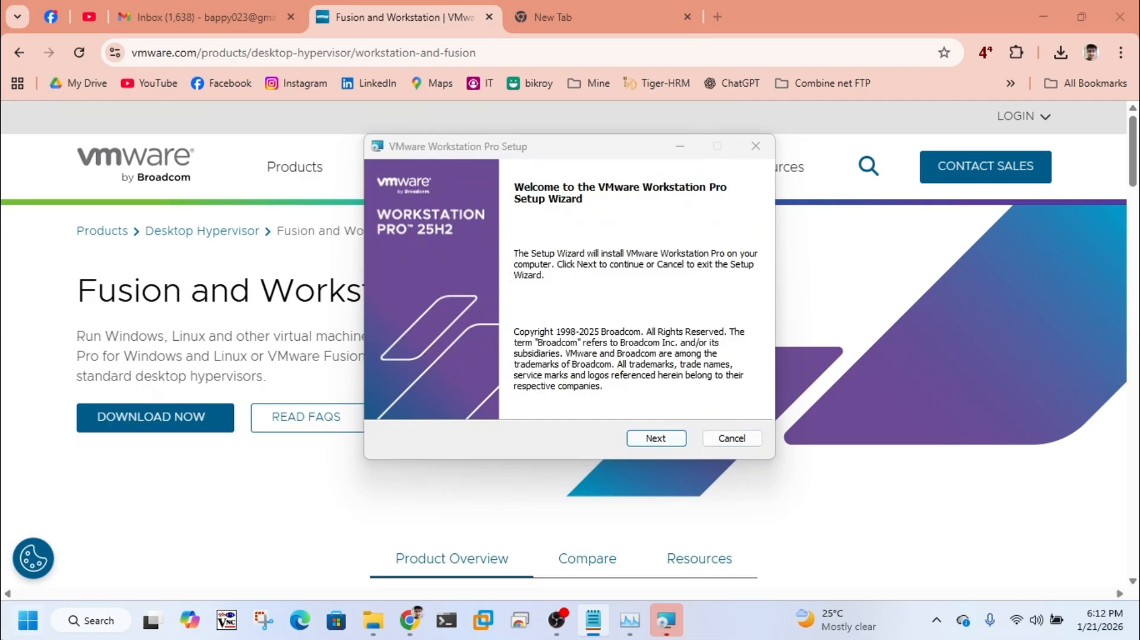
Step: Open Windows Security and check the Memory integrity setting in the Core isolation details under Device security
click(24, 619)
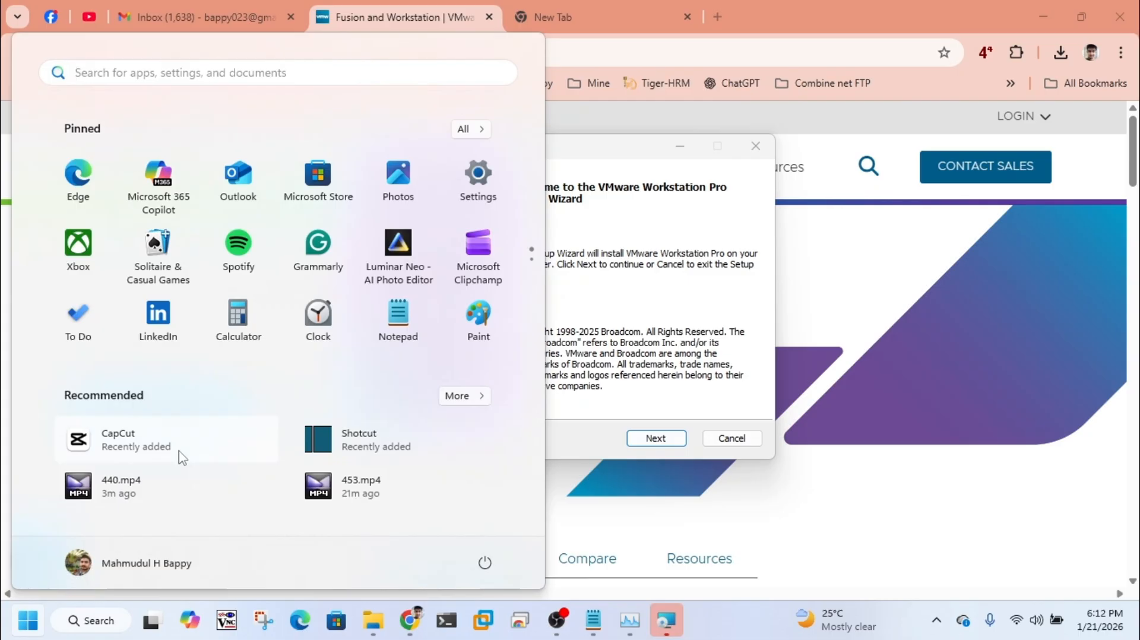
text(windows s)
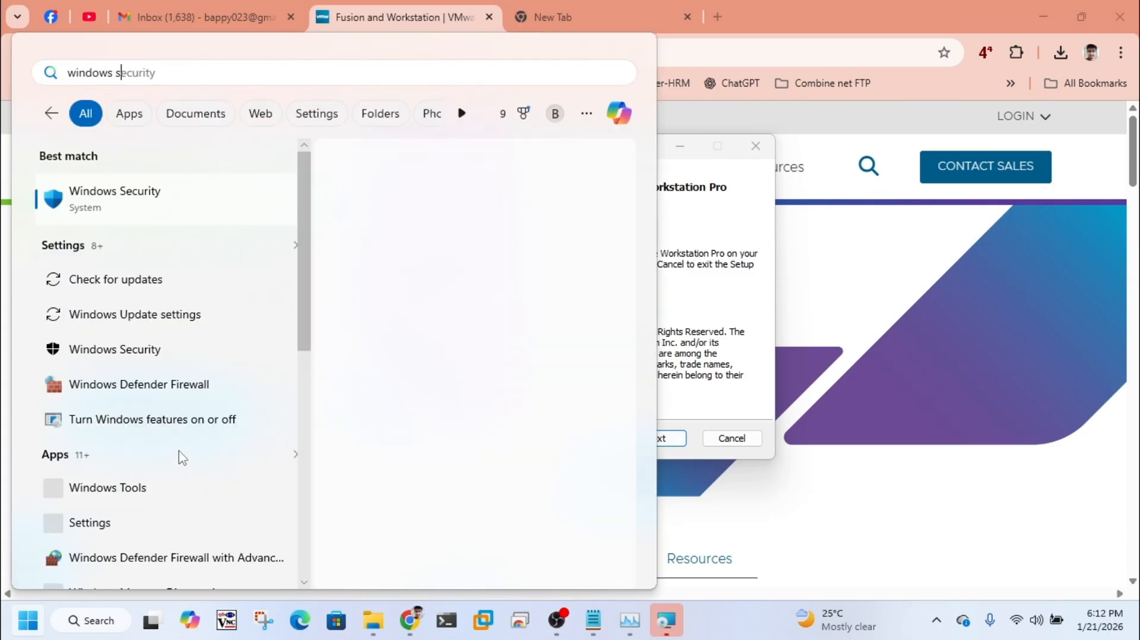
text(ec)
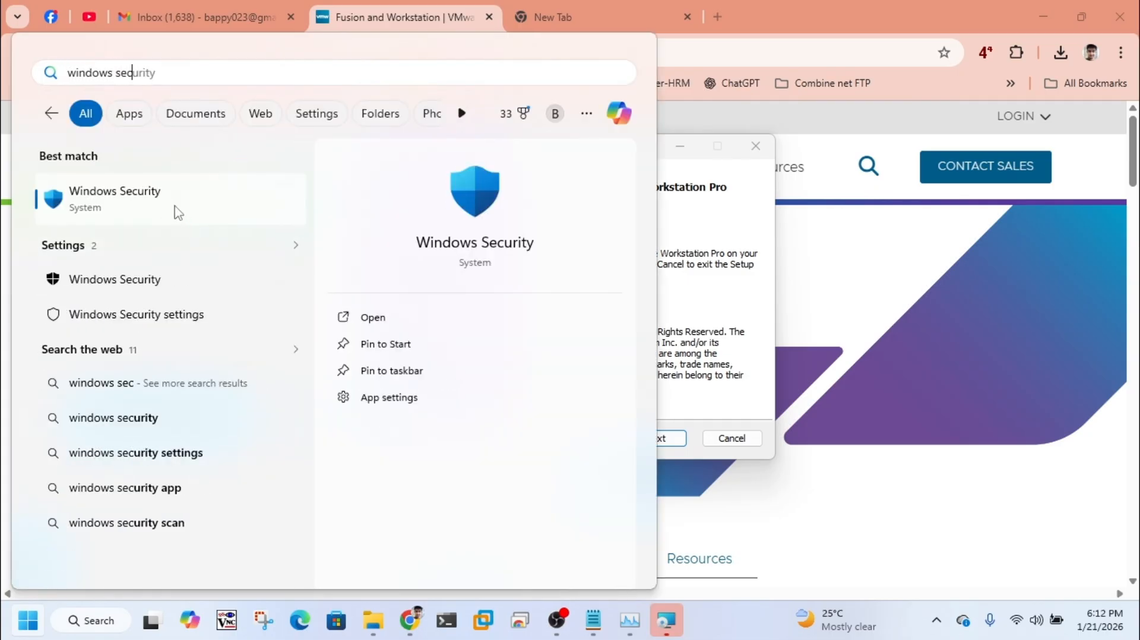
click(176, 211)
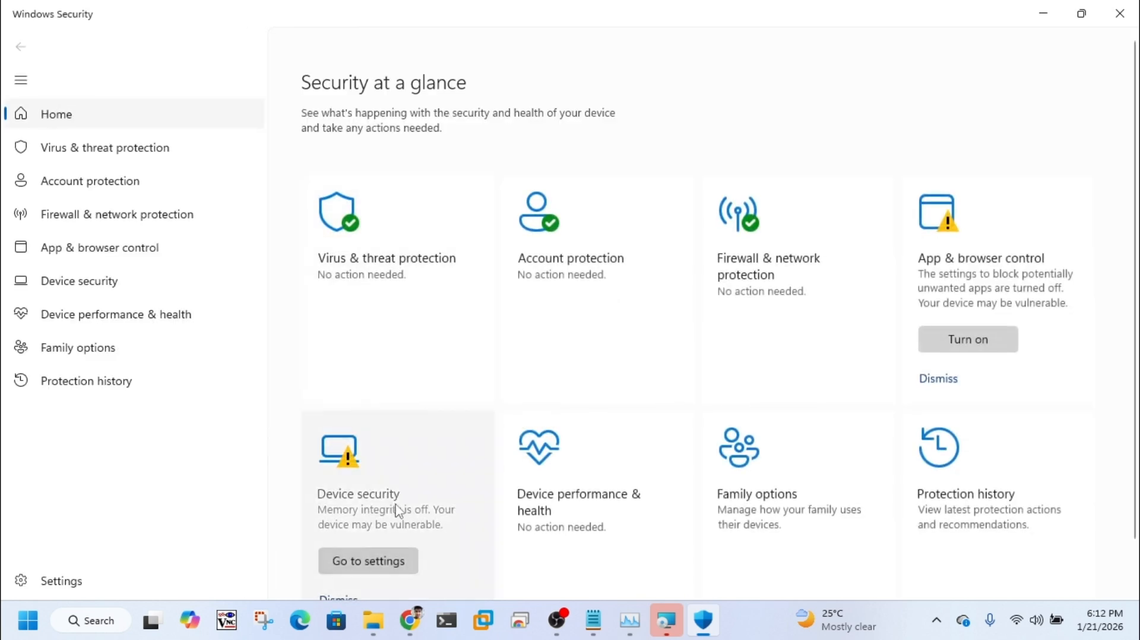
click(397, 511)
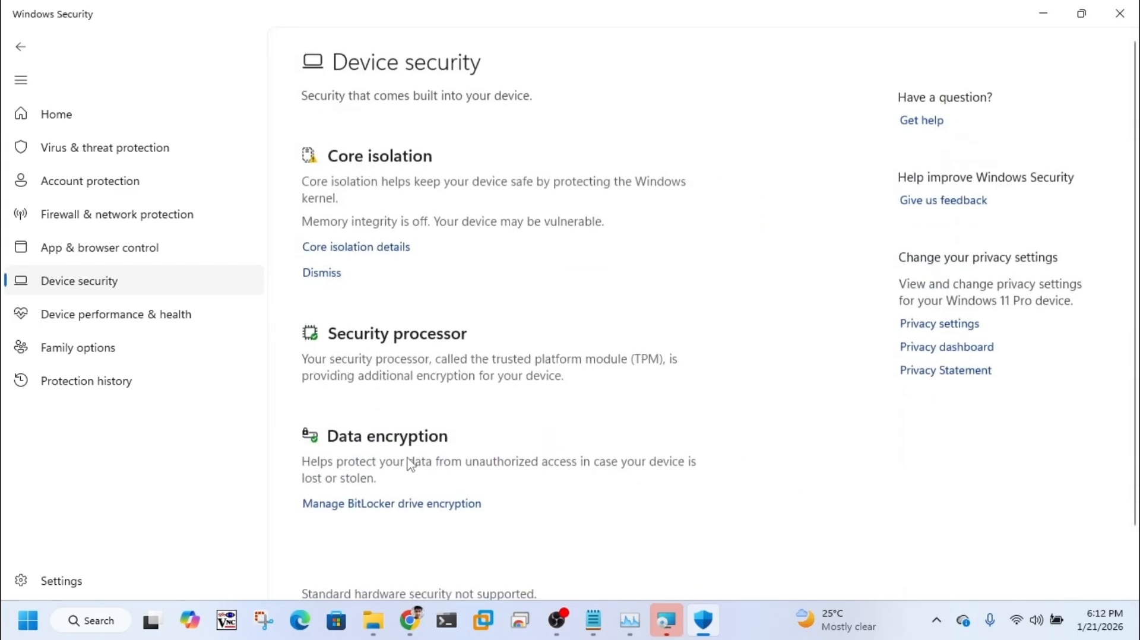
click(364, 257)
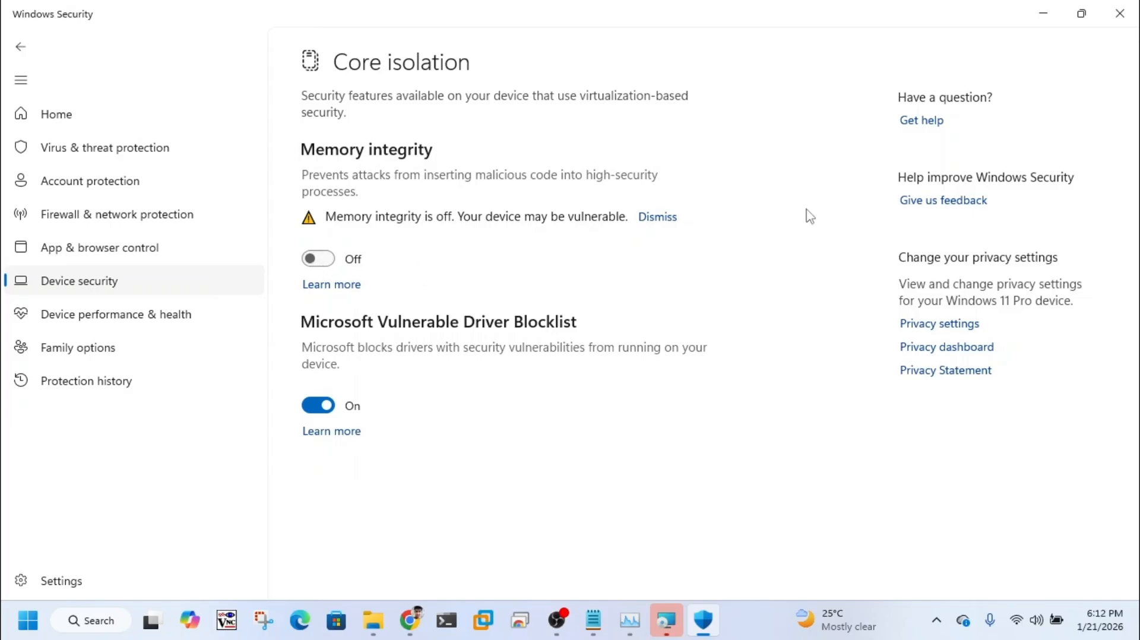
Step: Close Windows Security and accept the license agreement in the VMware Workstation Pro setup wizard
click(1120, 18)
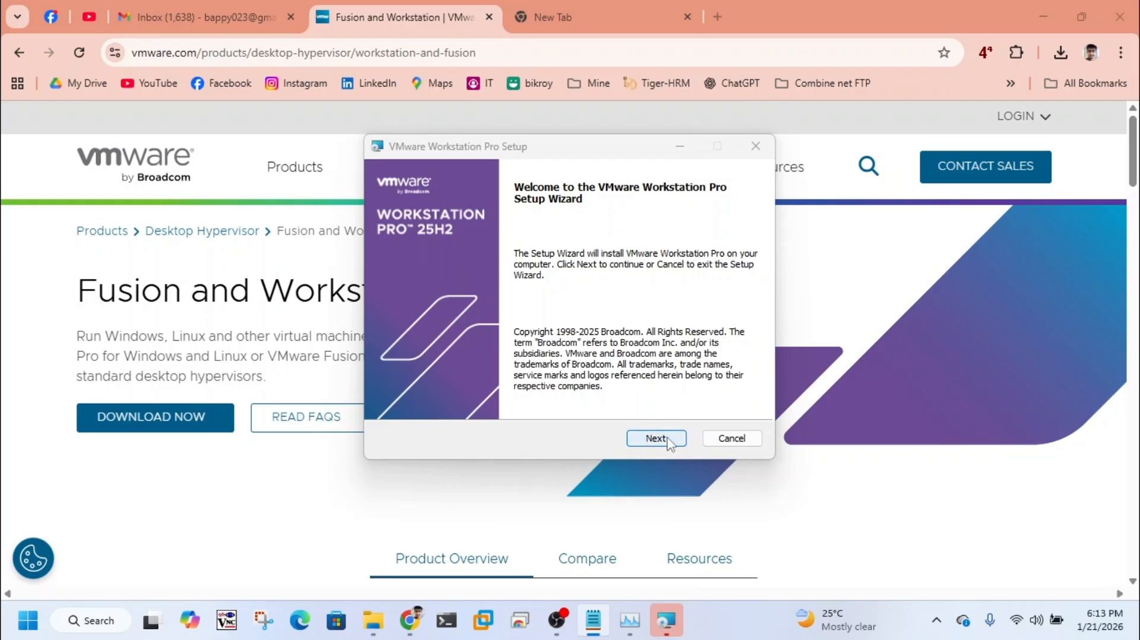
click(668, 440)
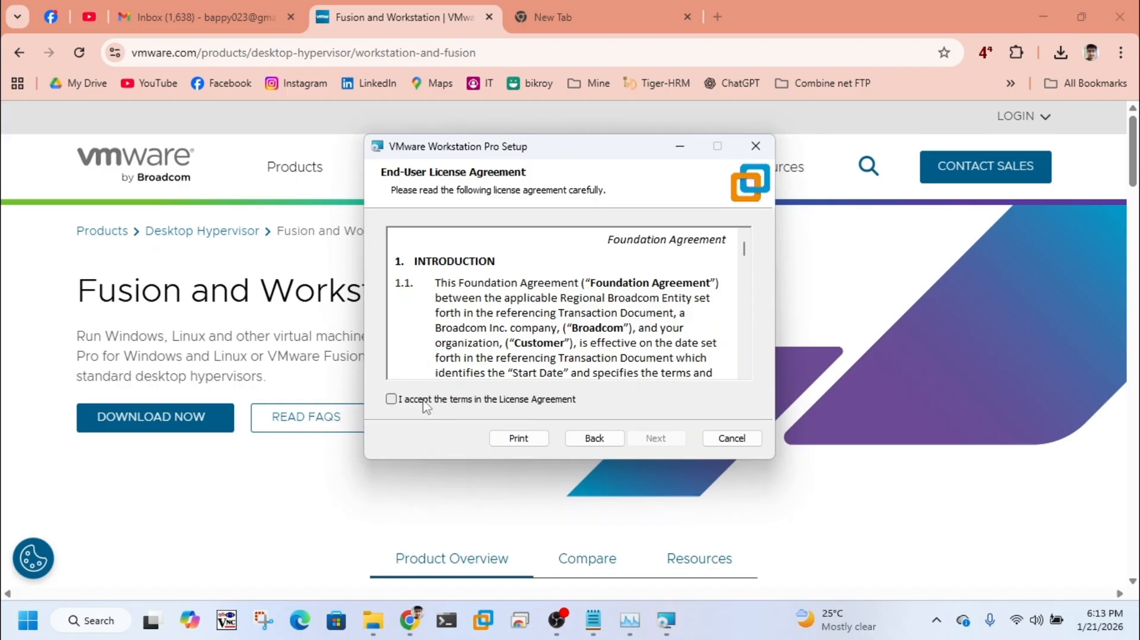
click(425, 407)
click(664, 438)
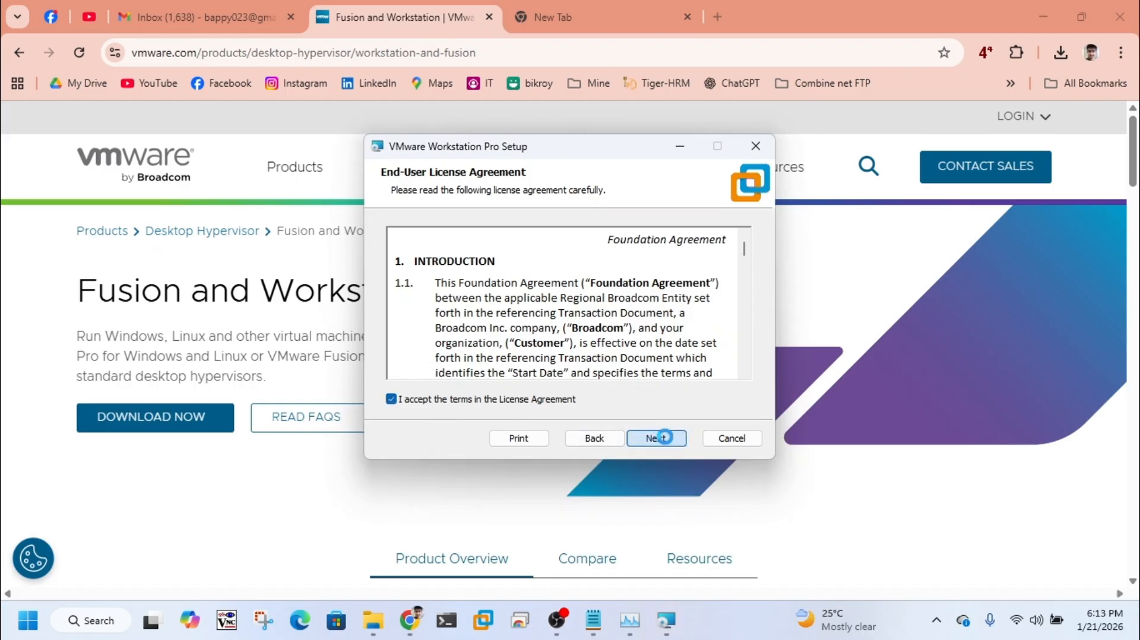
click(656, 438)
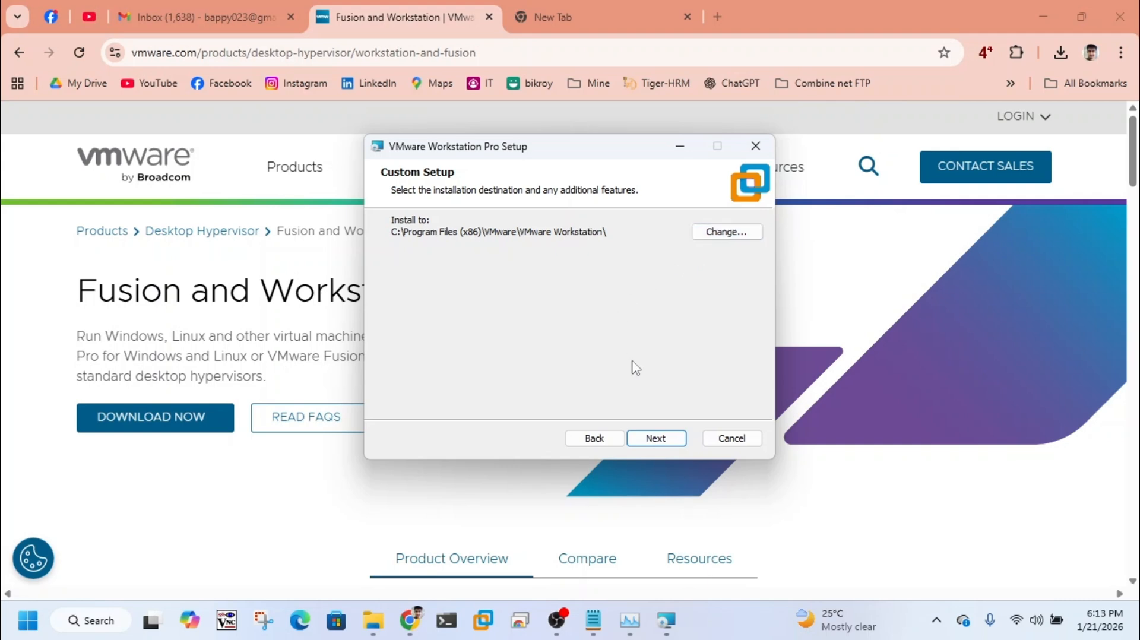
Step: Keep the default installation folder and disable both the startup product update check and the VMware Customer Experience Improvement Program
click(665, 443)
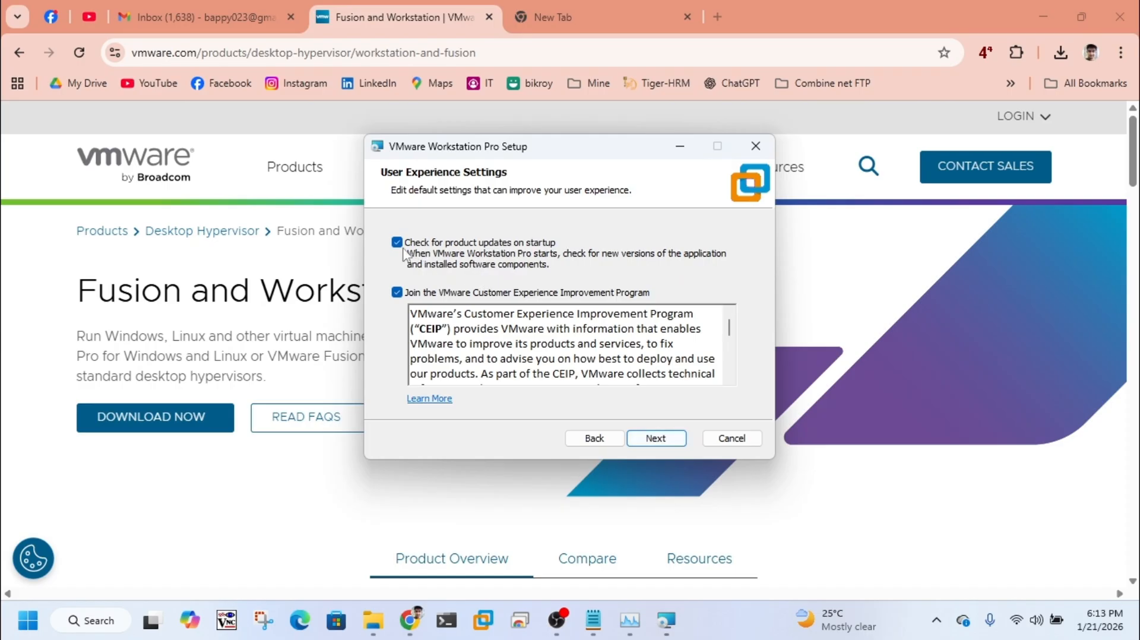
click(396, 243)
click(672, 444)
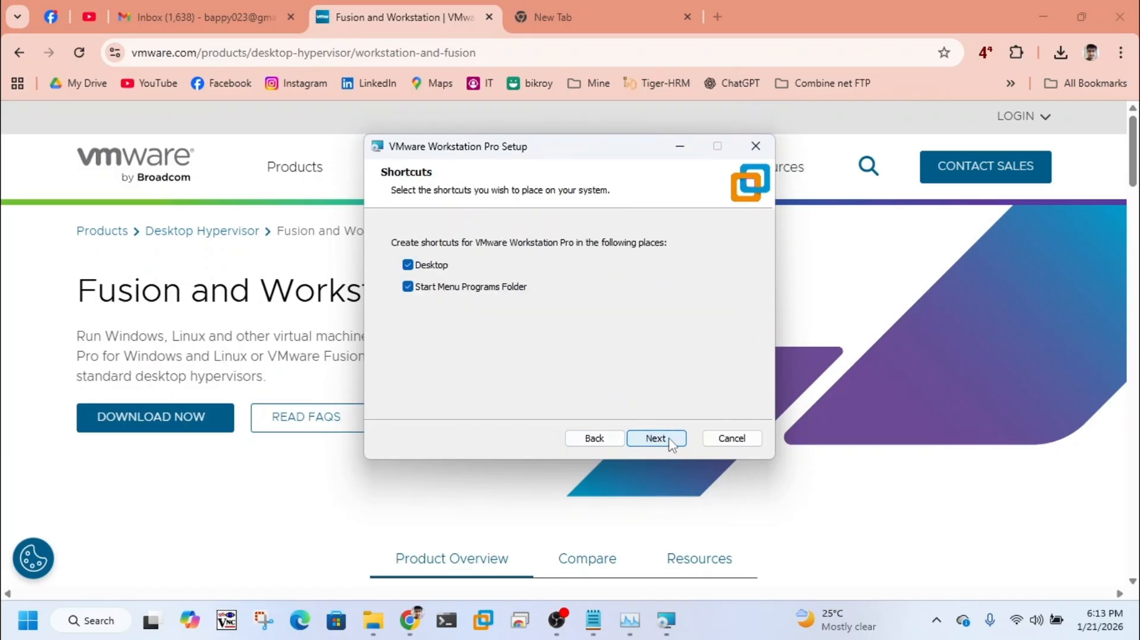
Step: Install VMware Workstation Pro with the Desktop and Start Menu Programs Folder shortcuts and finish the setup wizard
click(671, 444)
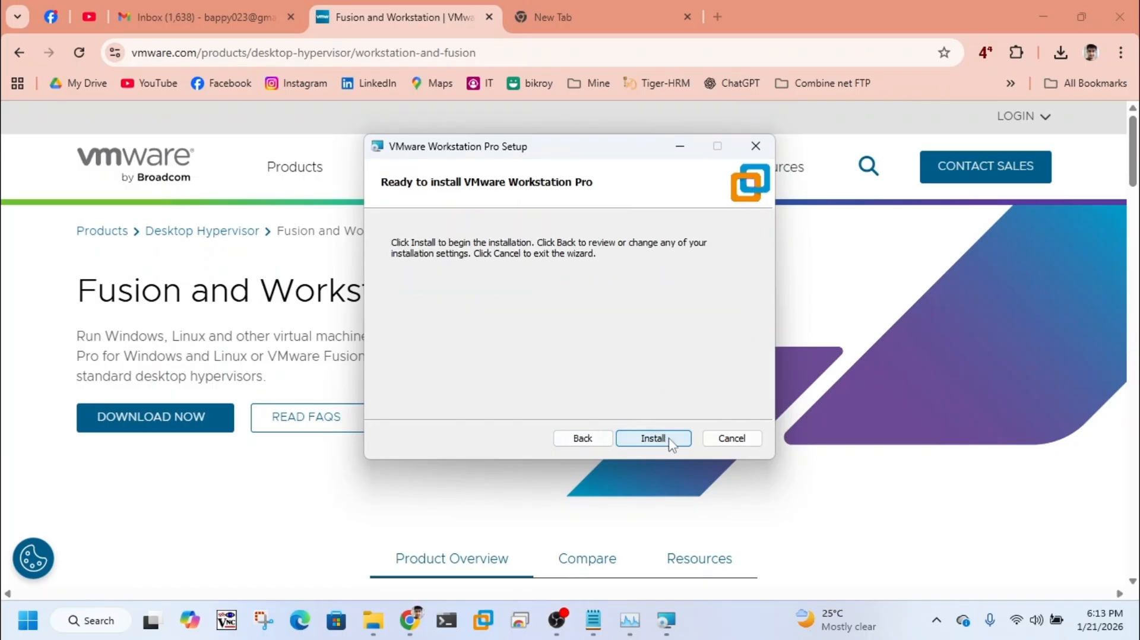
click(672, 444)
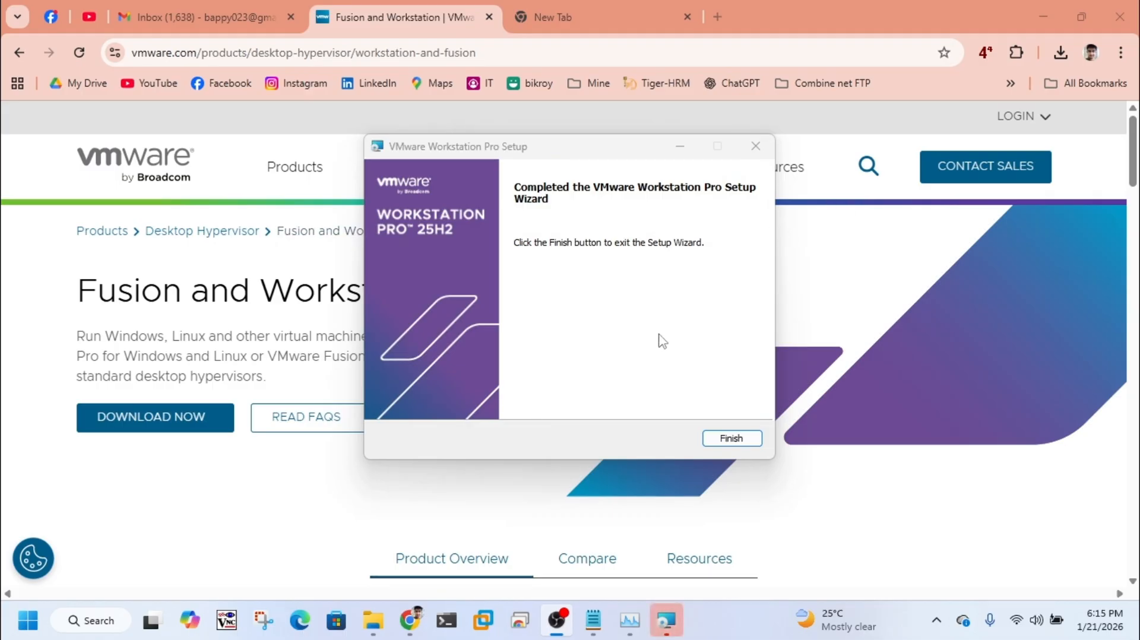
click(732, 438)
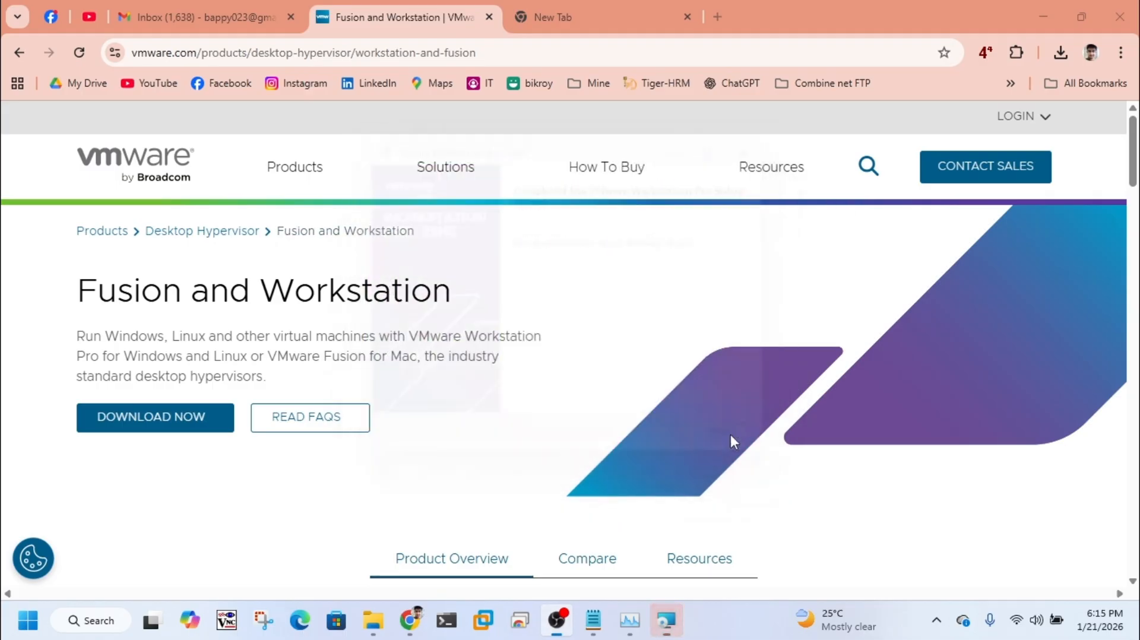
Step: Search Windows for "vmware" and launch the VMware Workstation Pro app
click(28, 621)
text(vm)
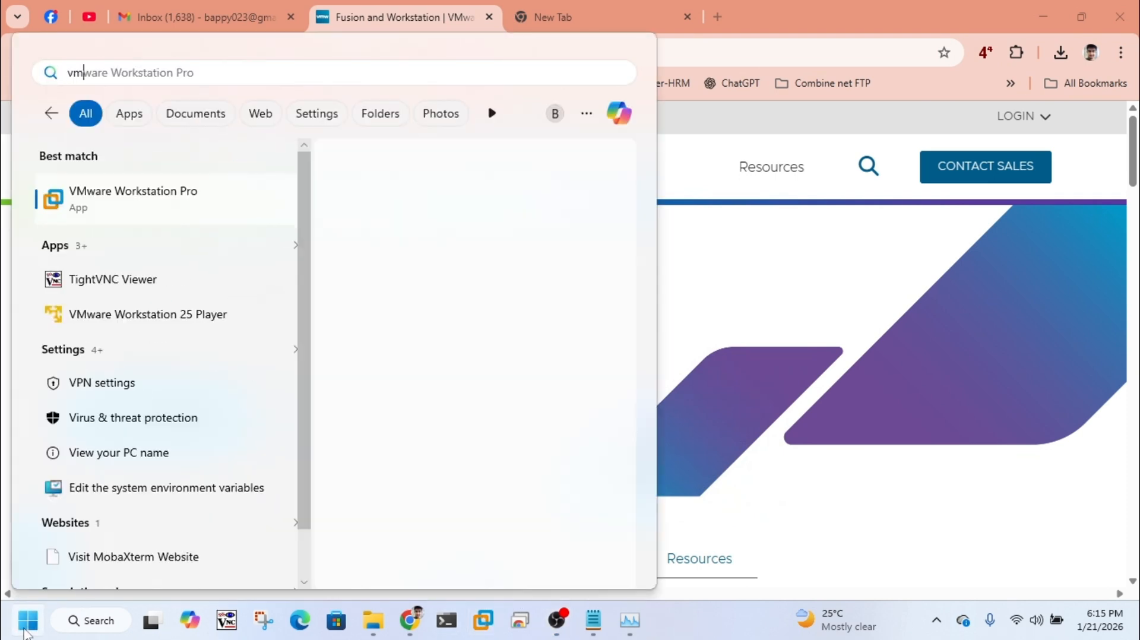
text(ware)
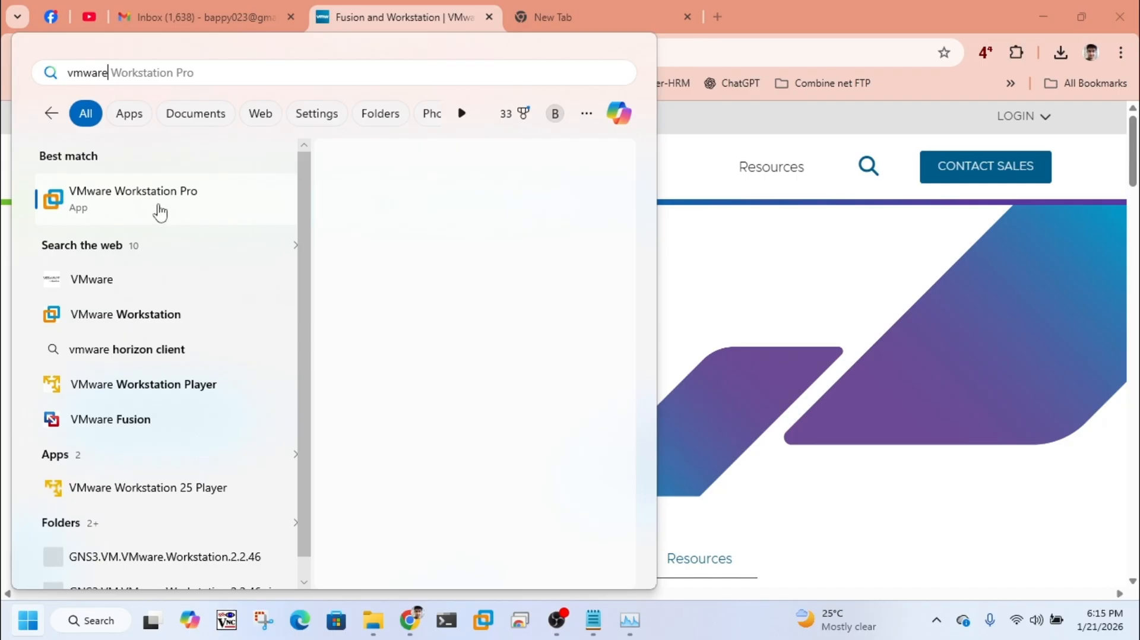
click(158, 211)
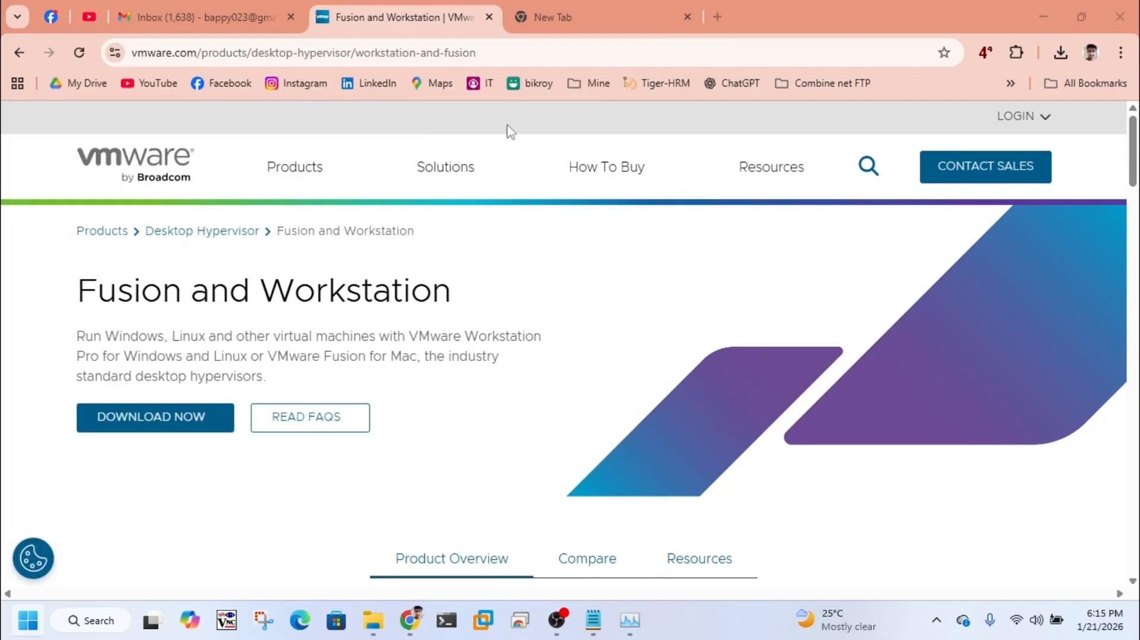
click(604, 19)
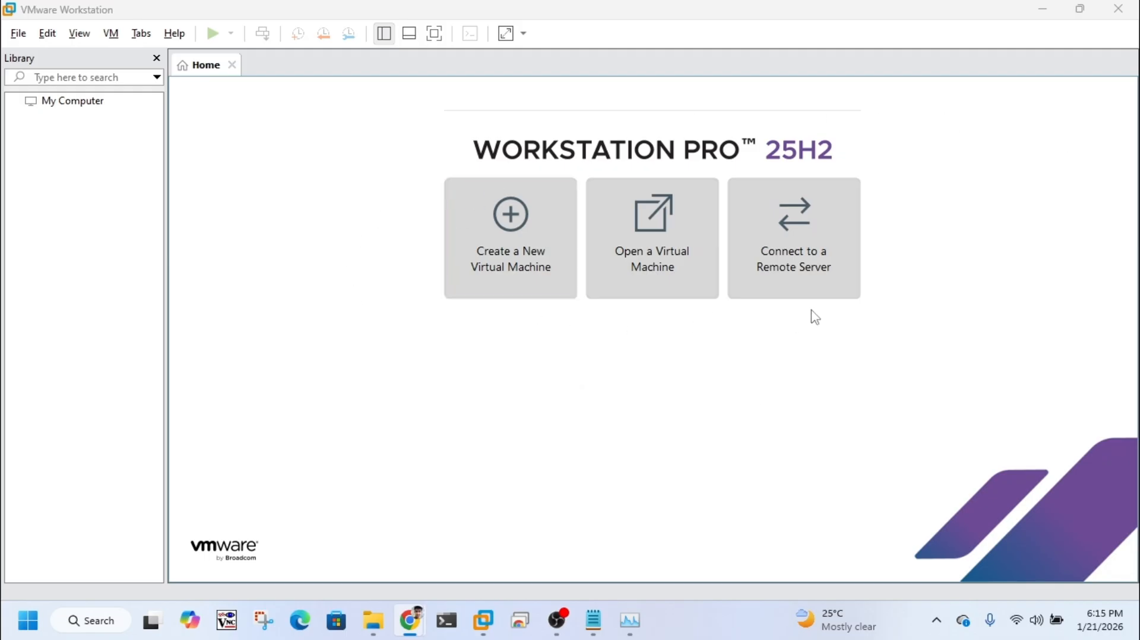
Step: Open the New Virtual Machine Wizard to view its configuration types and cancel it
click(515, 227)
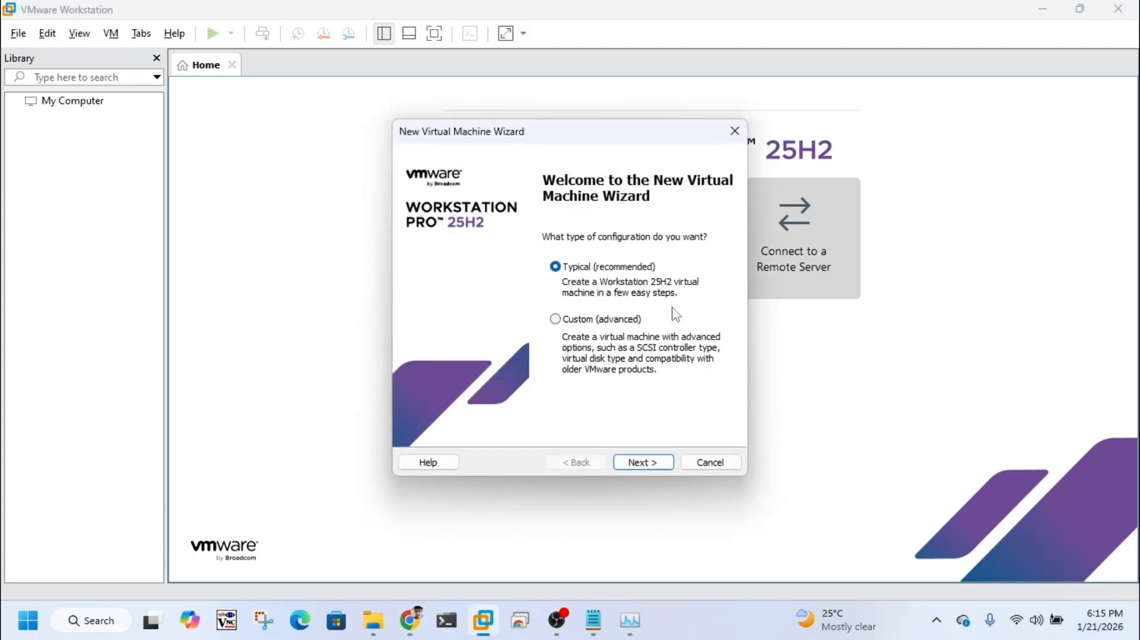
click(710, 463)
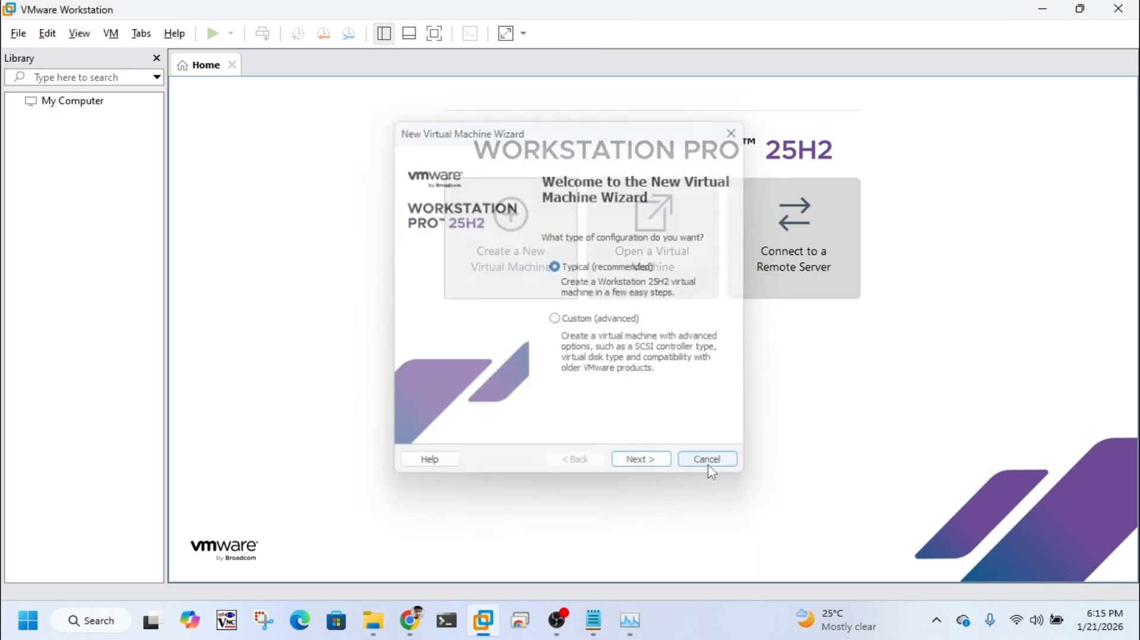